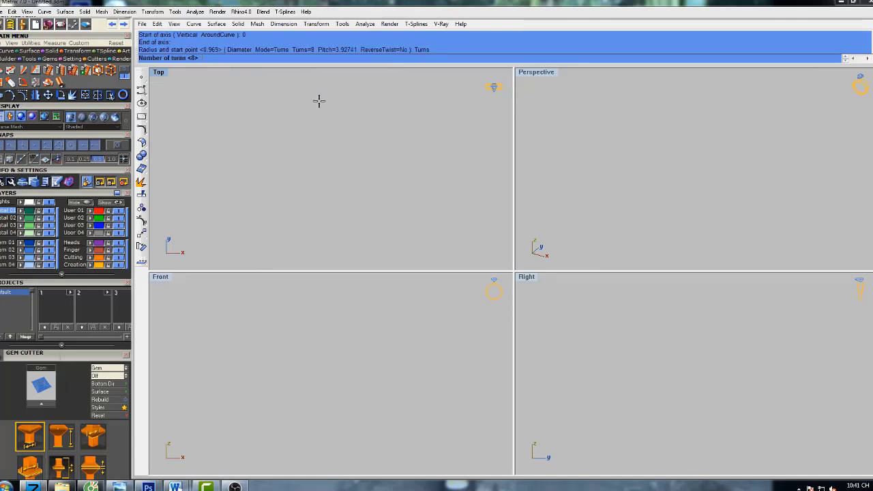
Finish the helix with 10 turns, setting its radius and start point beside the axis in the Top view
type("1")
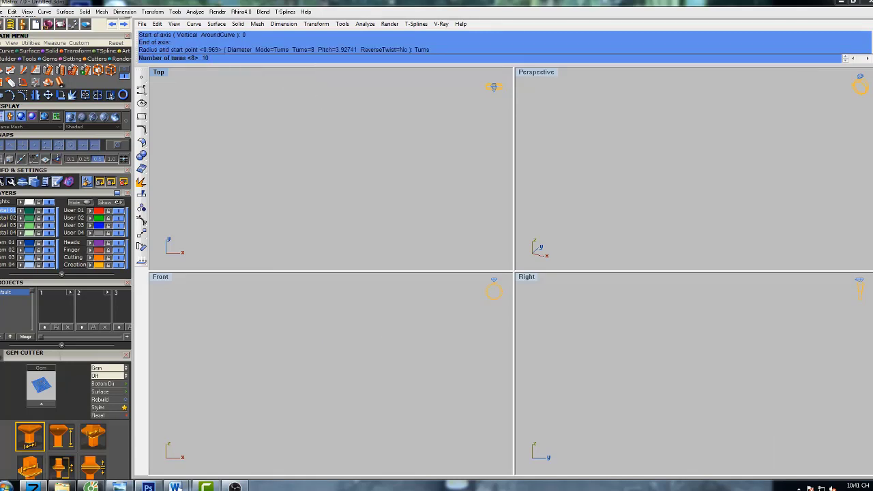
type("0")
key("Return")
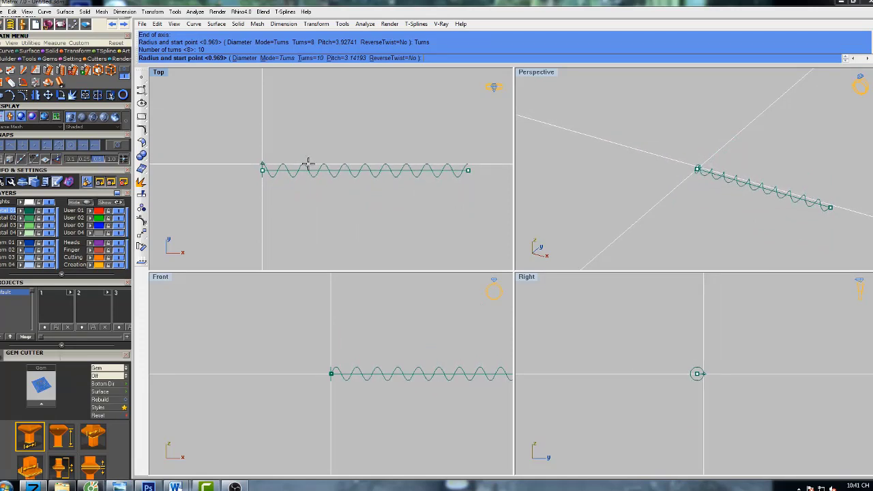
left_click(308, 166)
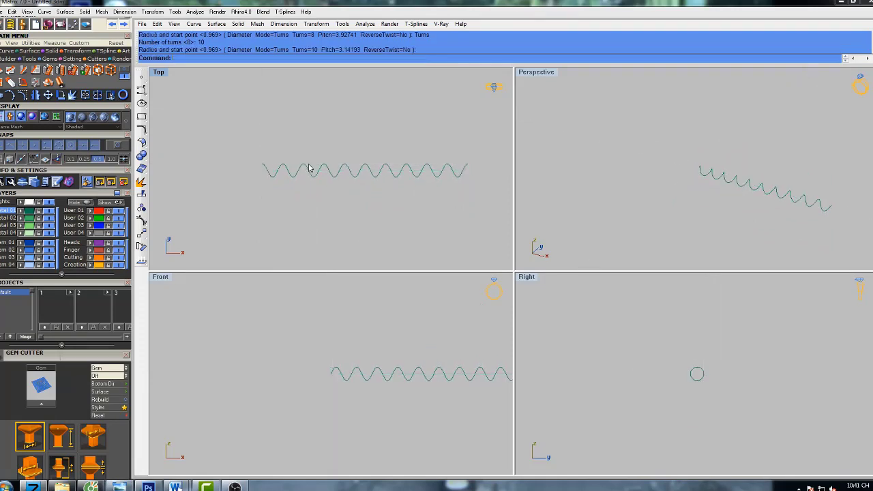
Mirror a copy of the helix in the Top view across a vertical plane through the origin (0)
right_click_drag(298, 159, 334, 158)
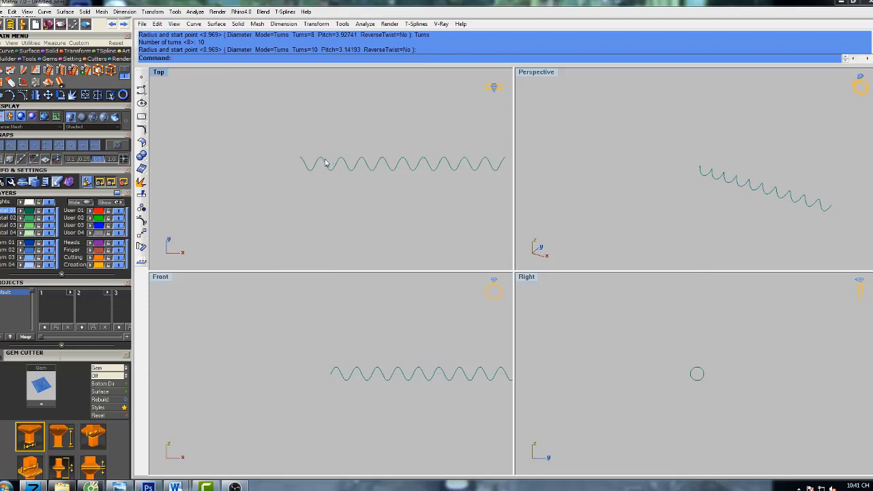
left_click(324, 164)
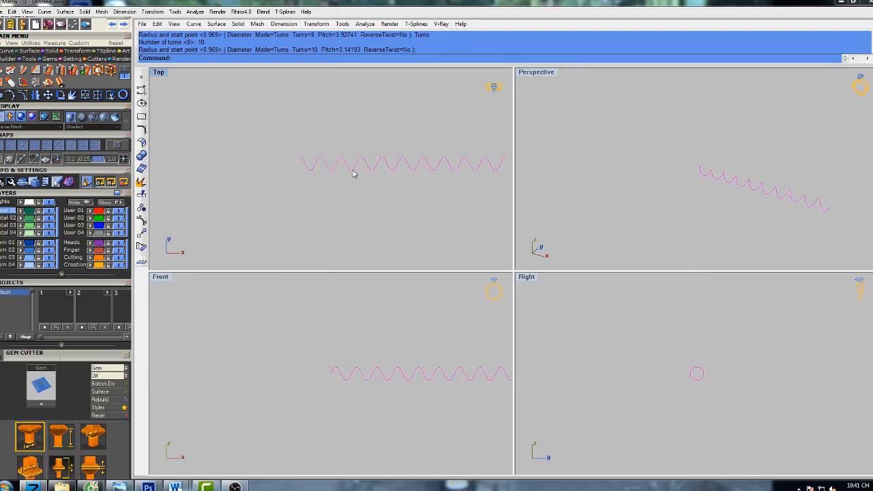
right_click_drag(337, 172, 353, 174)
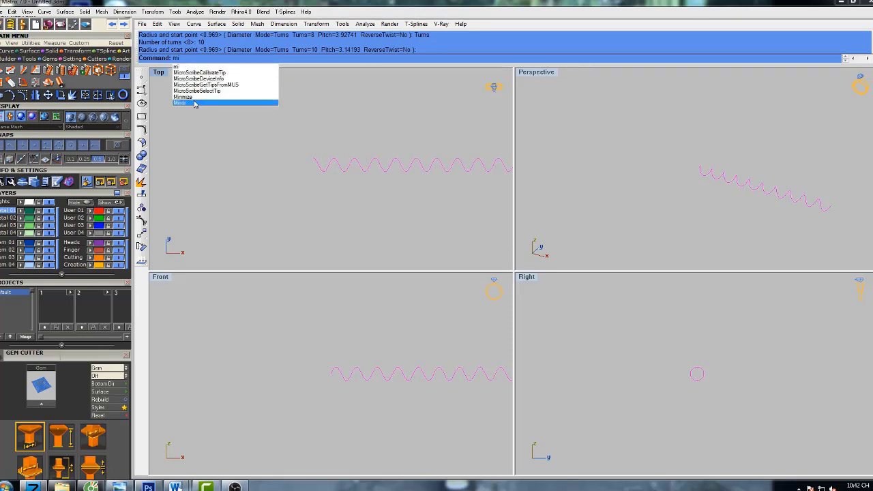
left_click(194, 103)
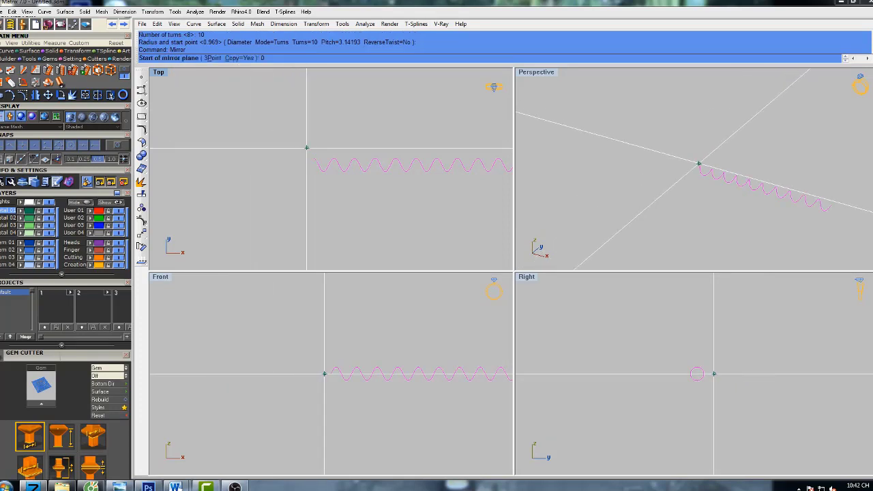
left_click(313, 165)
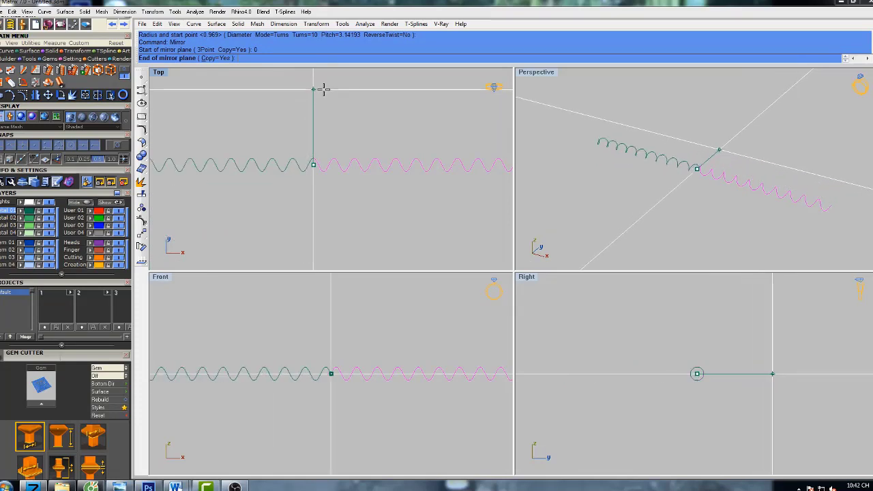
left_click(324, 89)
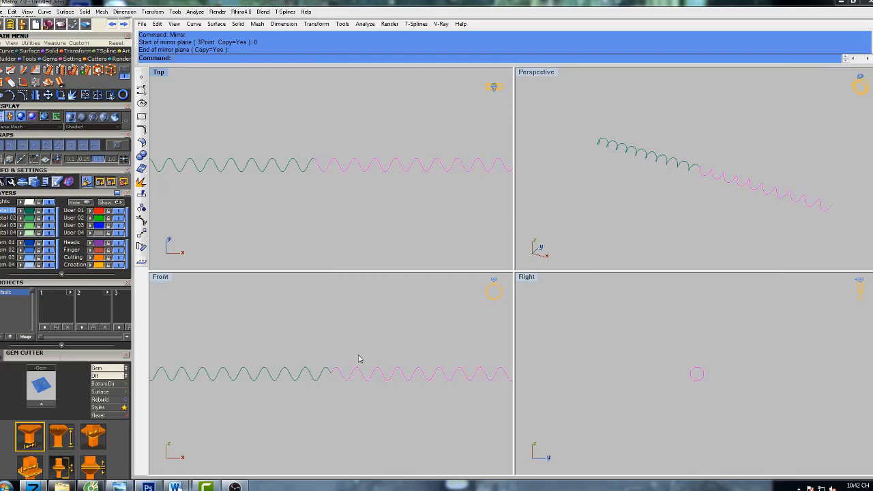
Mirror a copy of the original helix in the Front view across the horizontal axis, starting the mirror plane at 0
right_click_drag(335, 385, 390, 329)
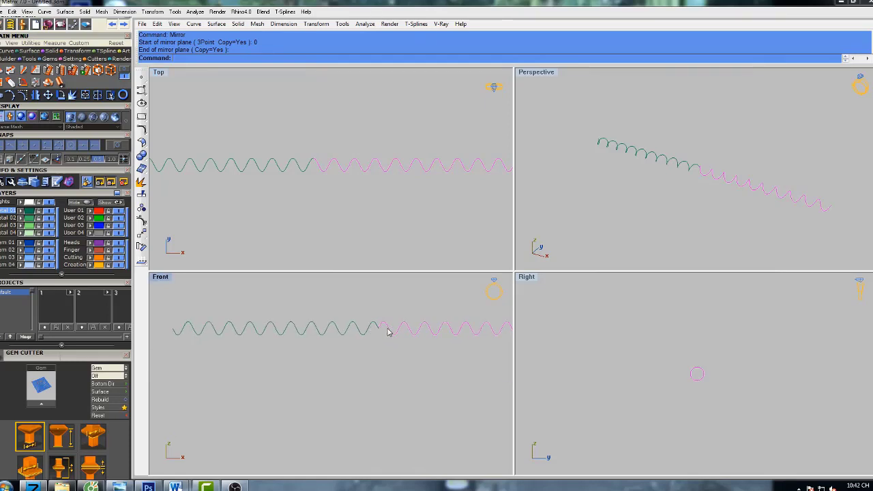
right_click_drag(387, 332, 350, 332)
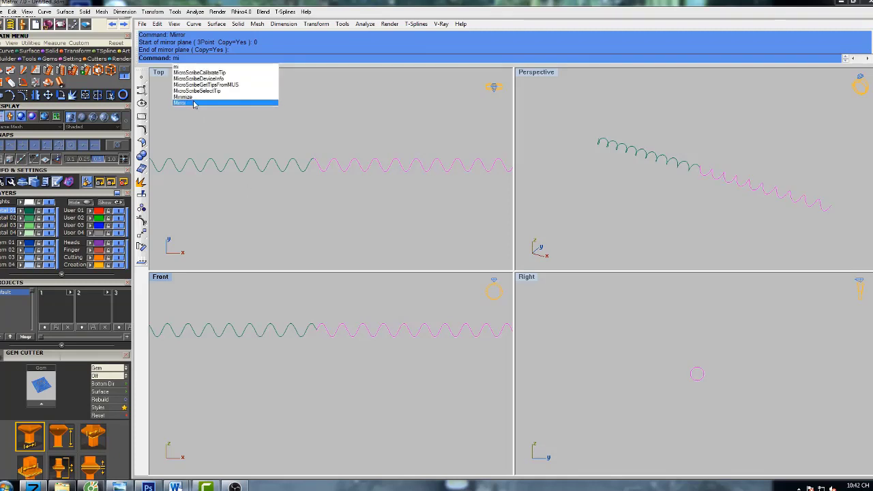
left_click(194, 103)
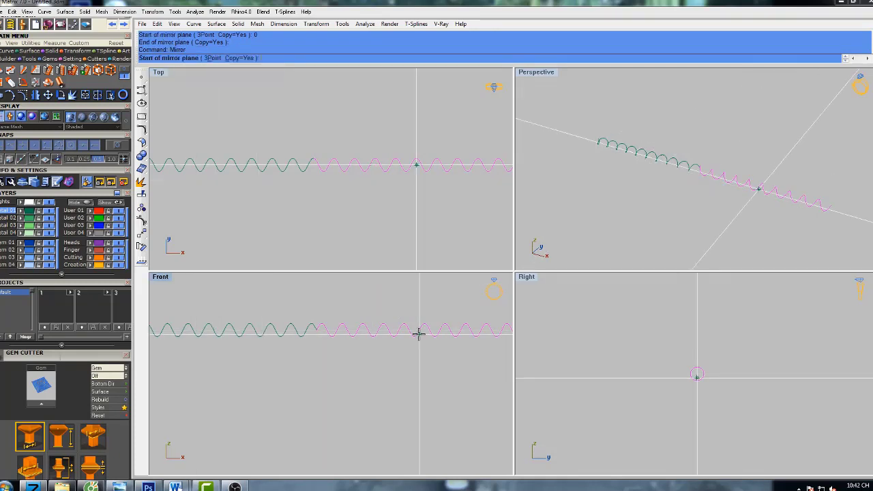
type("0")
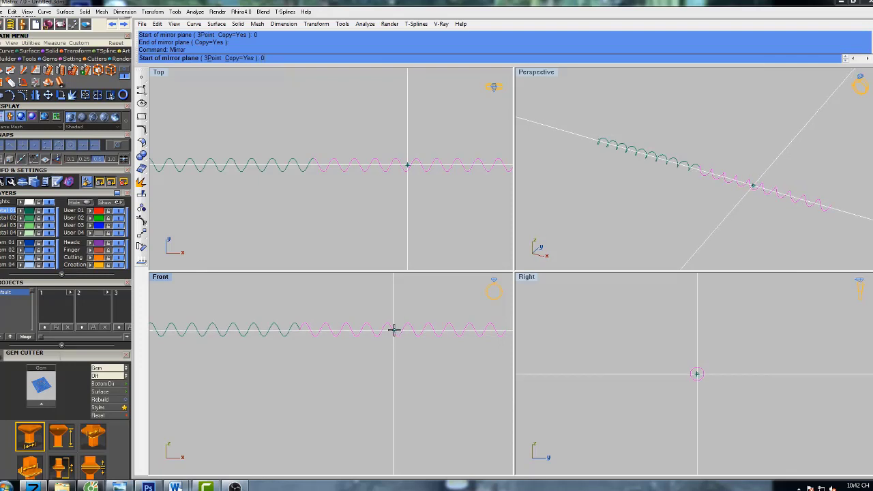
key("Return")
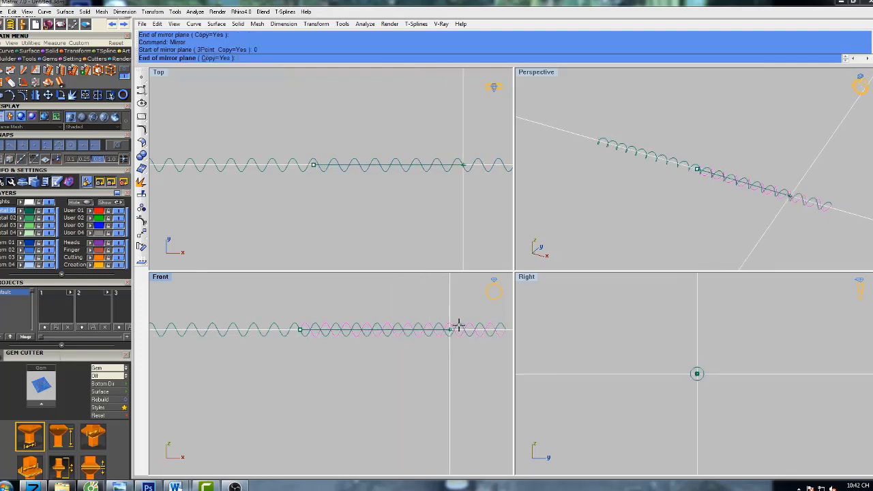
left_click(484, 325)
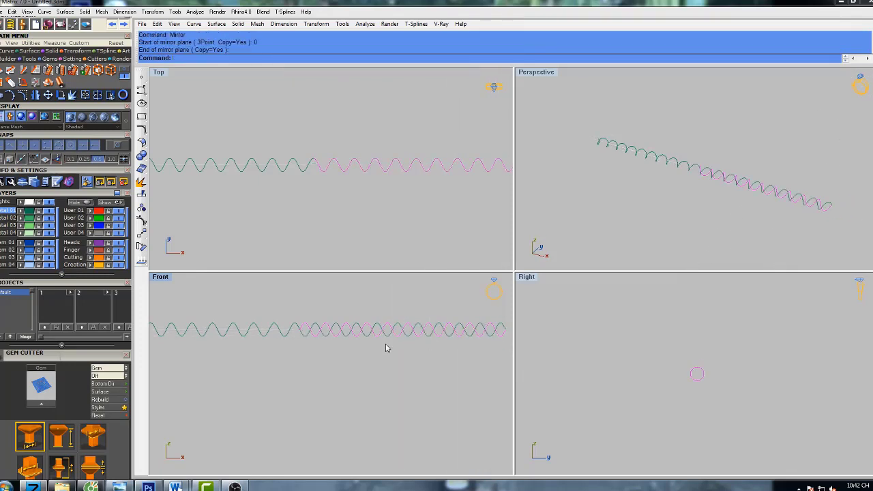
Delete the original helix, keeping its two mirrored copies
scroll(319, 342, "up", 5)
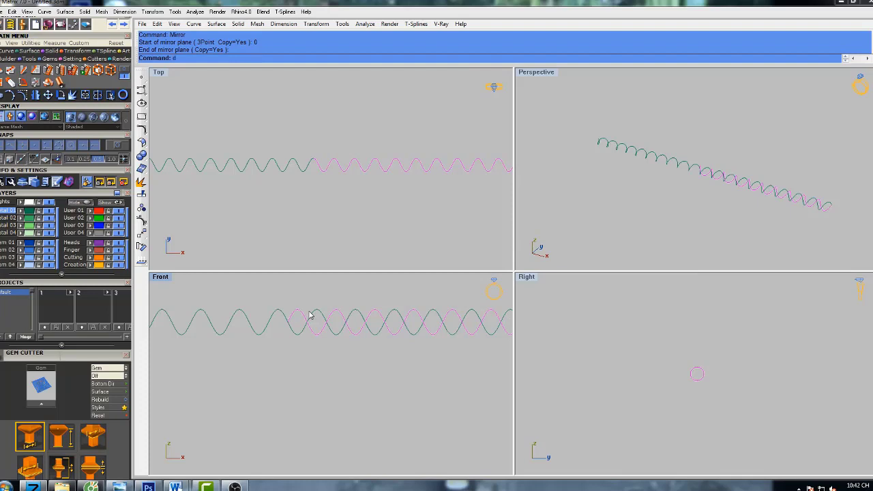
type("elete")
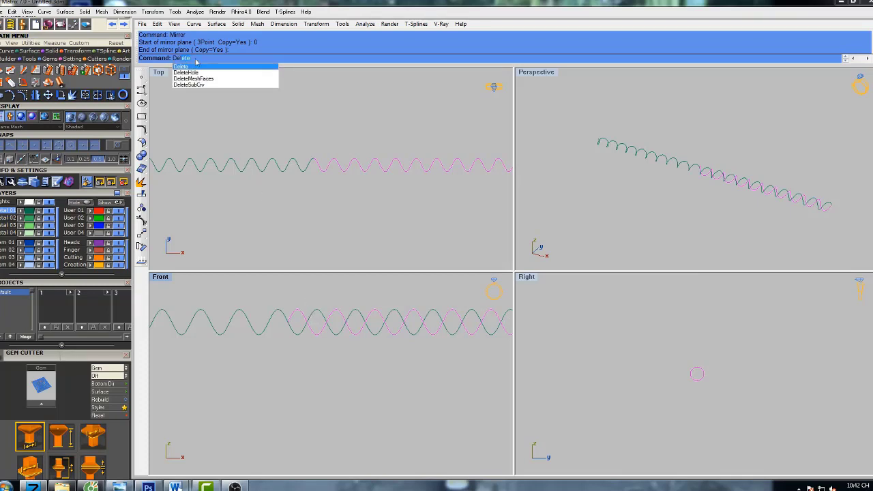
left_click(184, 67)
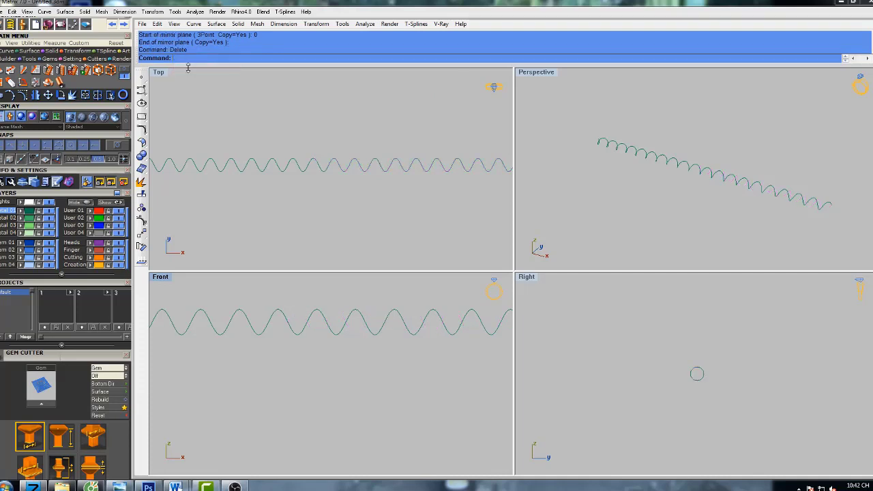
Join the two remaining helix halves into one curve and deselect it
scroll(388, 341, "down", 5)
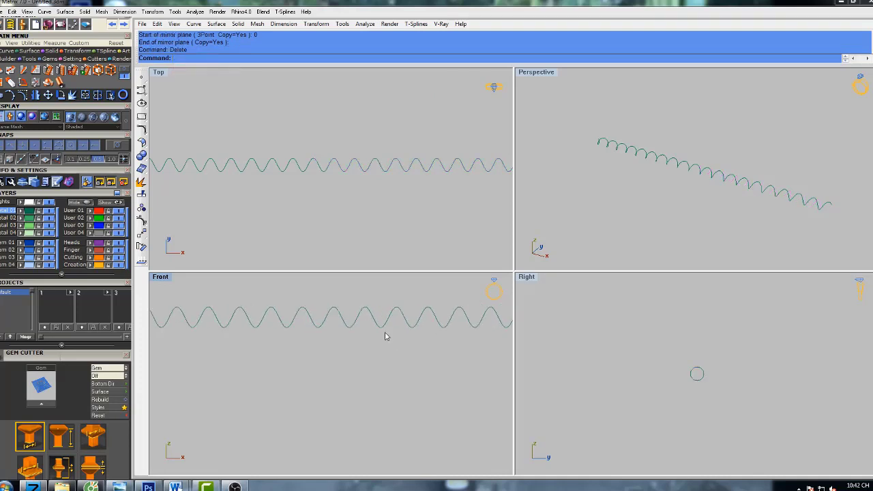
left_click_drag(394, 314, 331, 347)
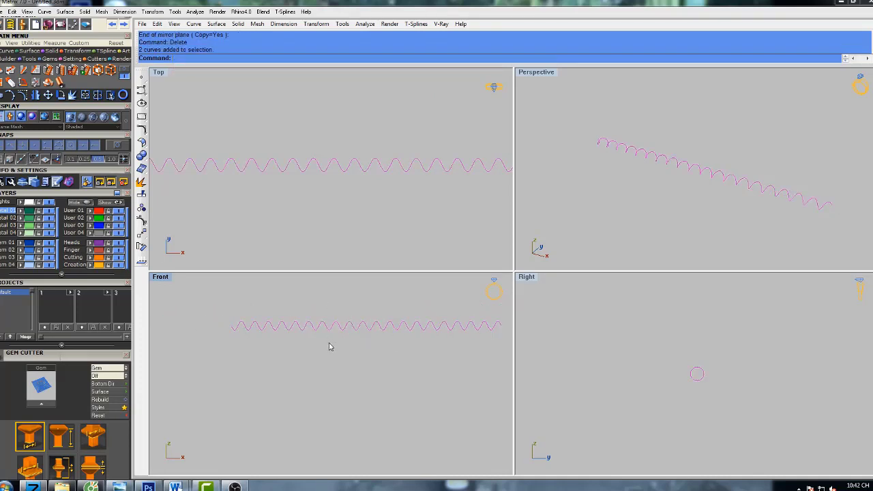
mouse_move(389, 337)
right_mouse_down()
mouse_move(367, 326)
mouse_move(380, 331)
right_mouse_up()
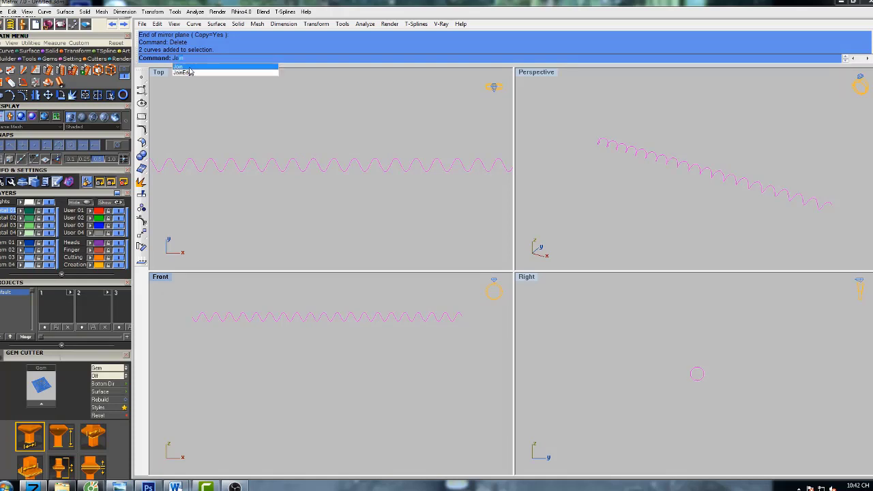
key("Return")
left_click(347, 141)
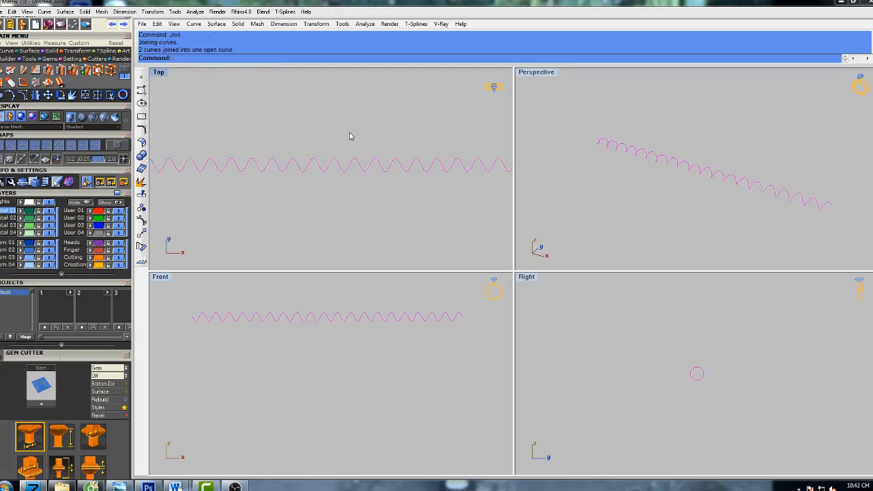
left_click(377, 141)
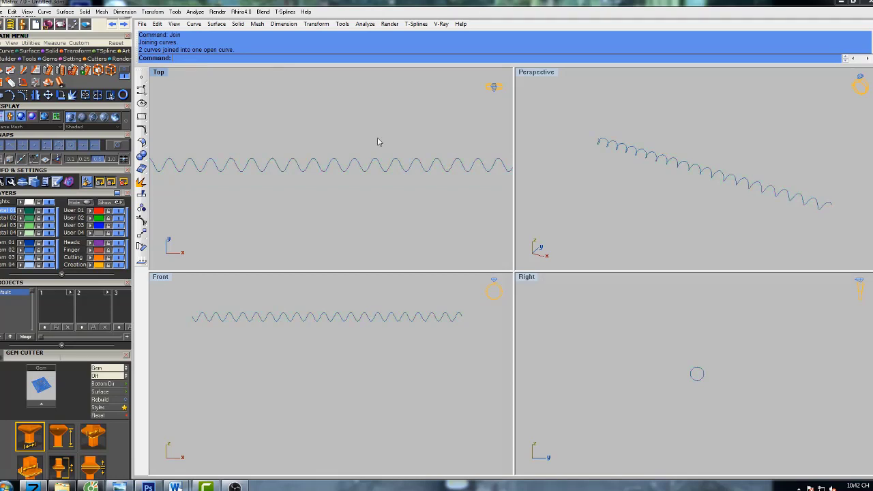
Draw a straight line in the Top view between two adjacent upper crests near the middle of the joined helix
scroll(378, 141, "down", 2)
right_click_drag(377, 142, 365, 162)
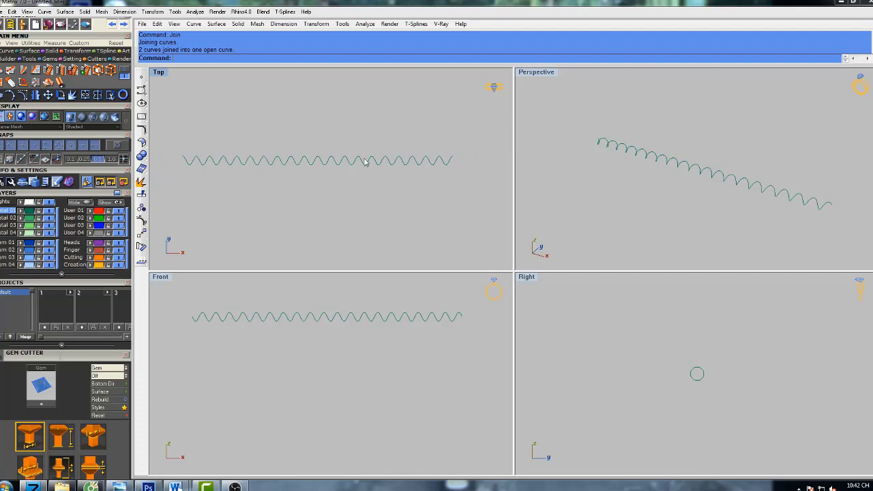
scroll(341, 163, "up", 2)
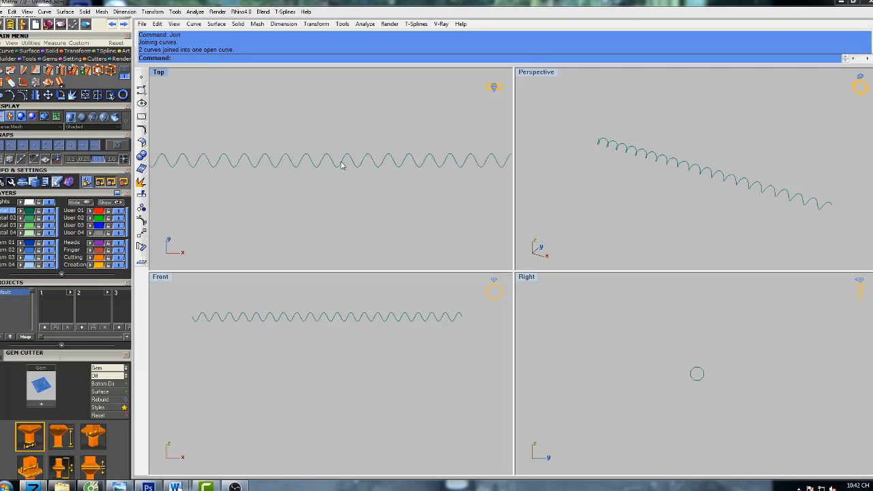
scroll(348, 162, "down", 1)
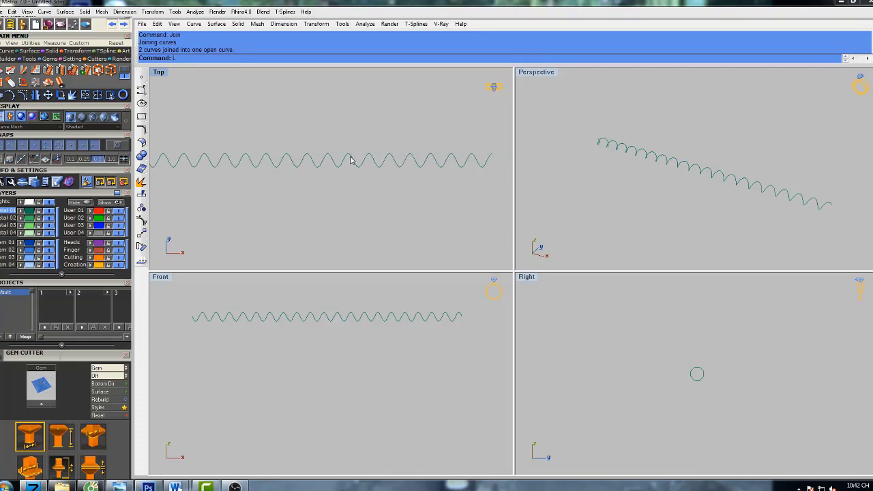
type("n")
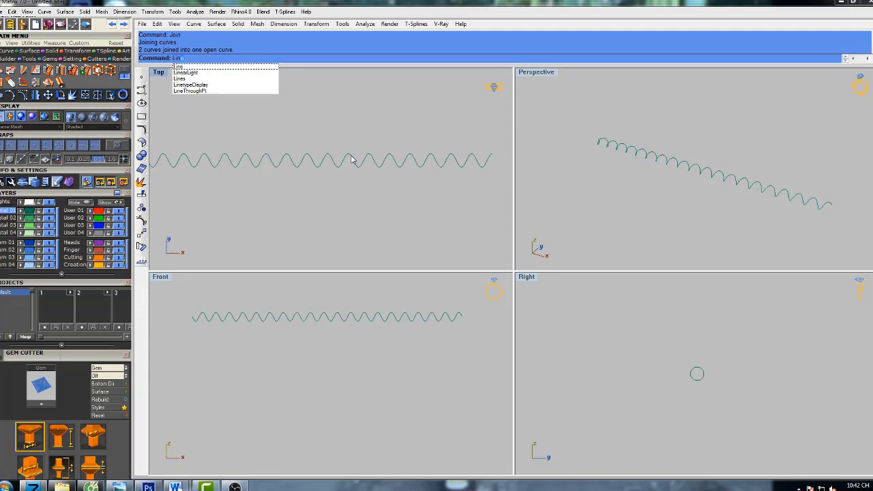
left_click(185, 67)
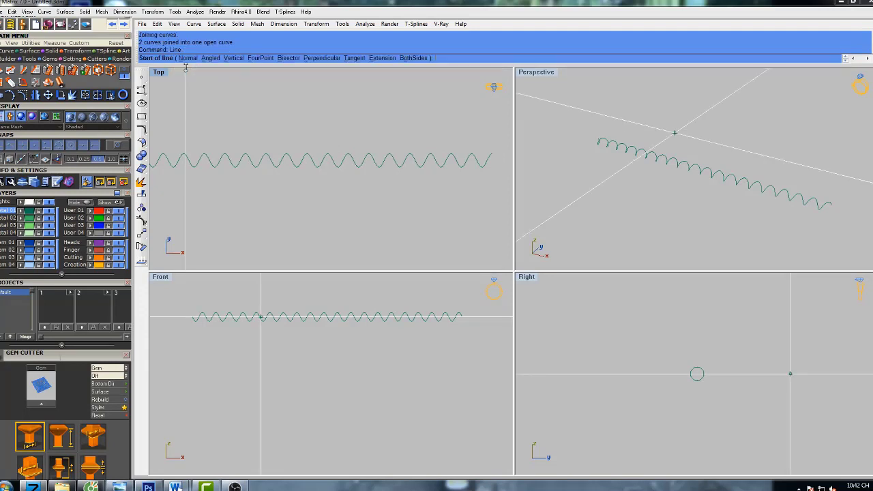
left_click(287, 153)
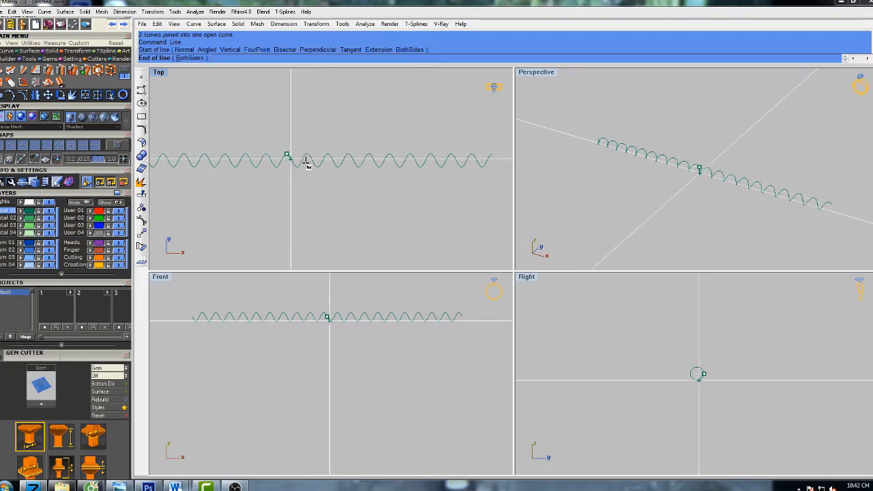
scroll(303, 155, "up", 3)
scroll(307, 151, "up", 3)
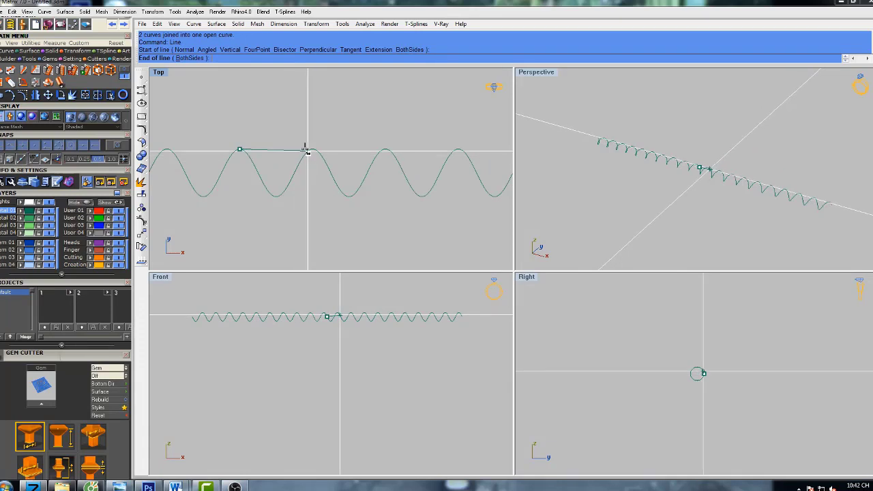
left_click(314, 148)
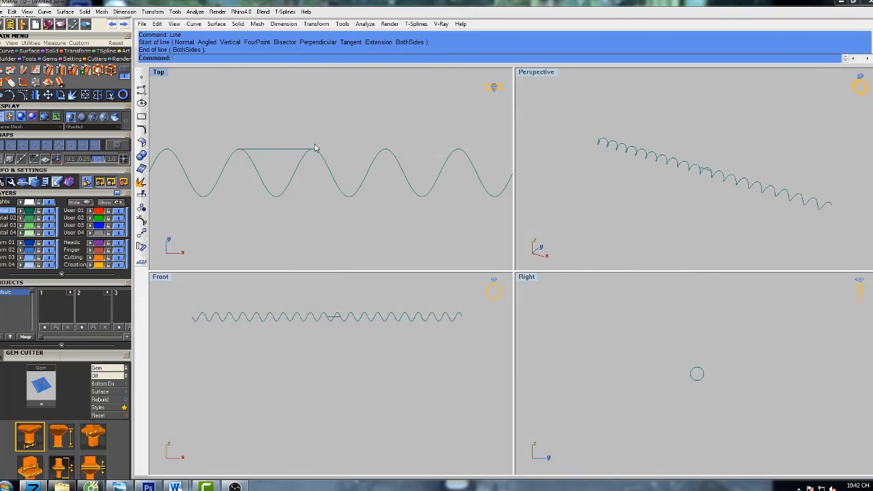
Draw a vertical line in the Top view from the midpoint of the crest-to-crest line down past the helix's lower crest
scroll(307, 146, "down", 3)
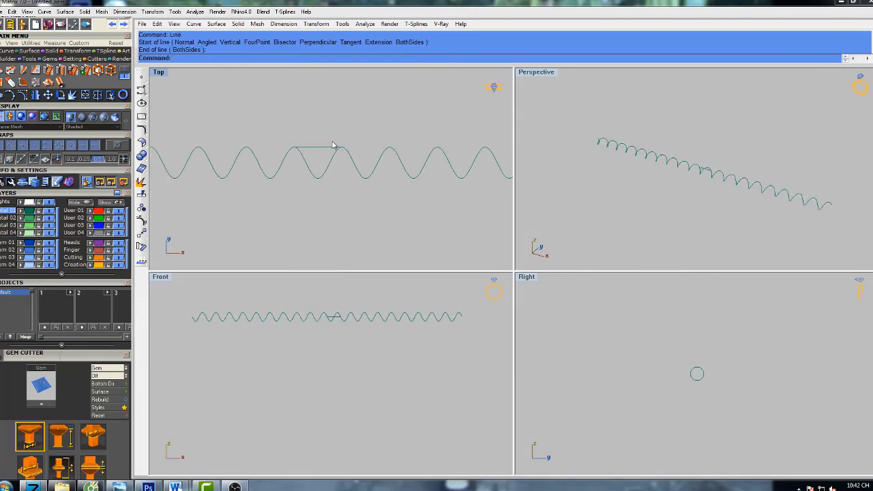
scroll(319, 141, "up", 1)
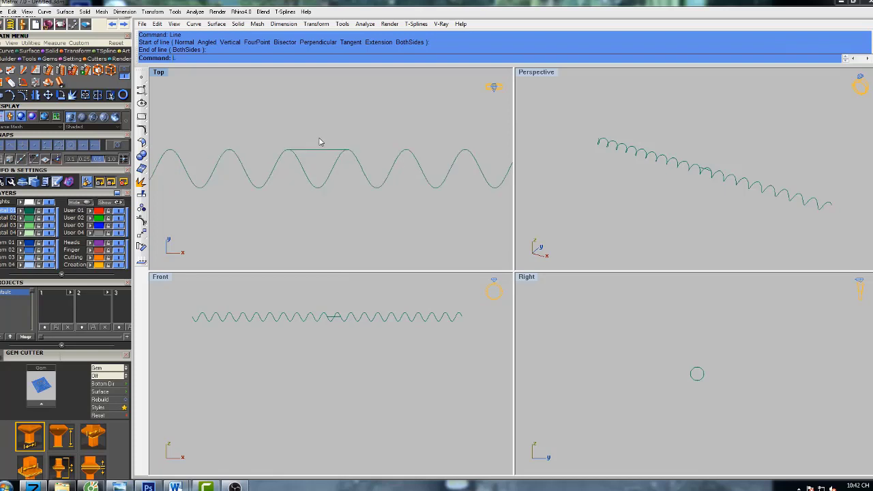
type("in")
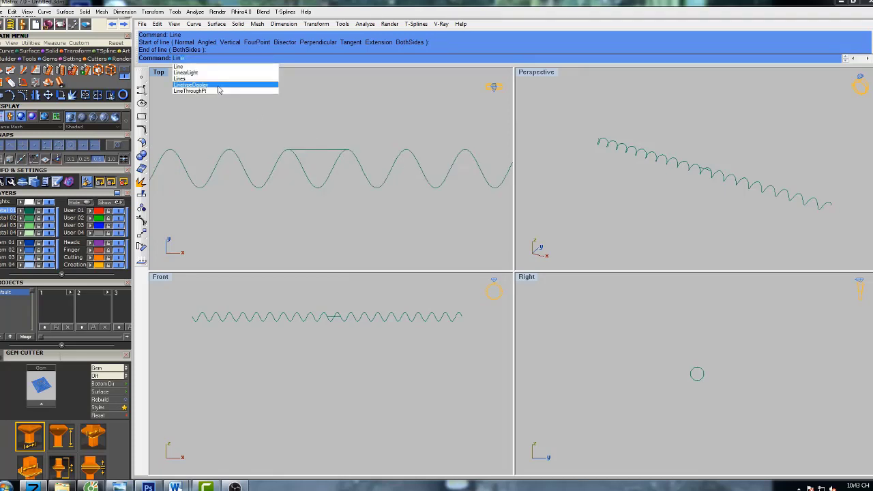
key("Return")
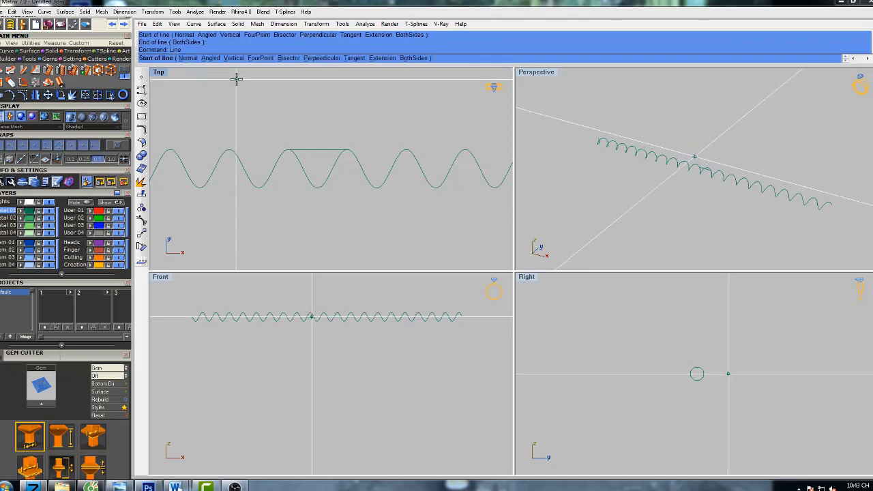
left_click(317, 149)
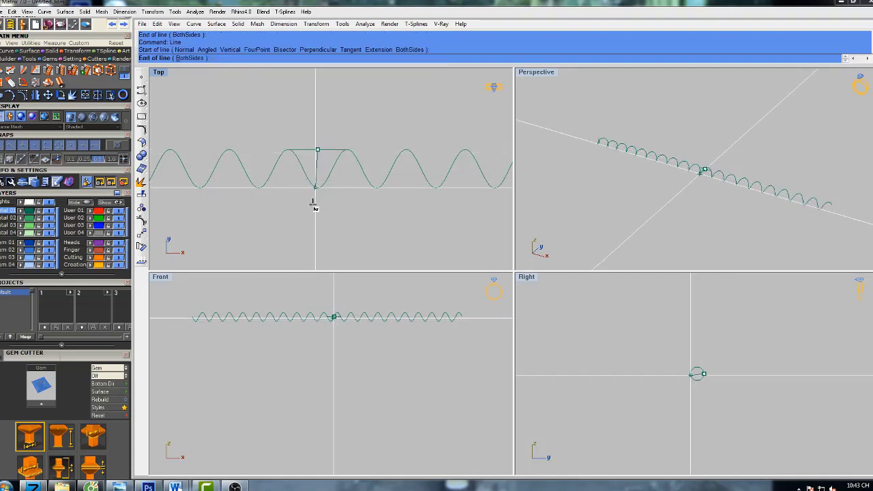
left_click(320, 221)
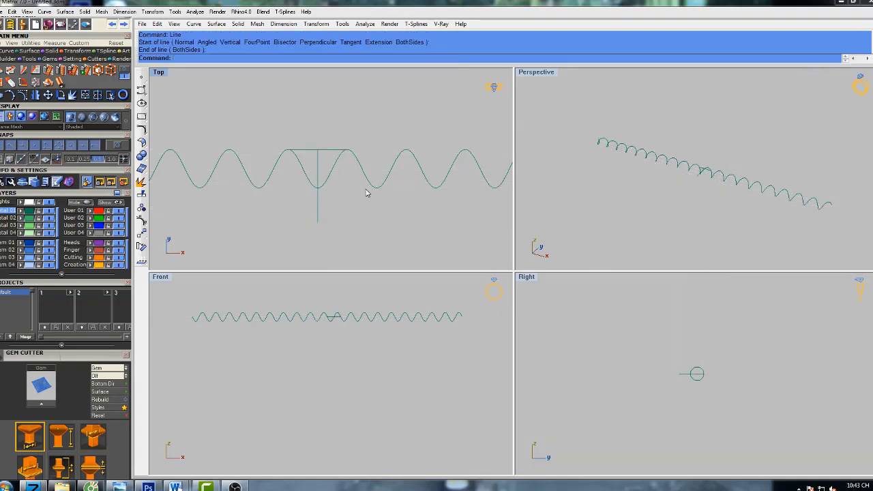
Copy the joined helix in the Top view from the crest-to-crest line's left end to its midpoint, offsetting it half a pitch
scroll(364, 191, "down", 4)
right_click_drag(362, 186, 338, 175)
left_click(345, 177)
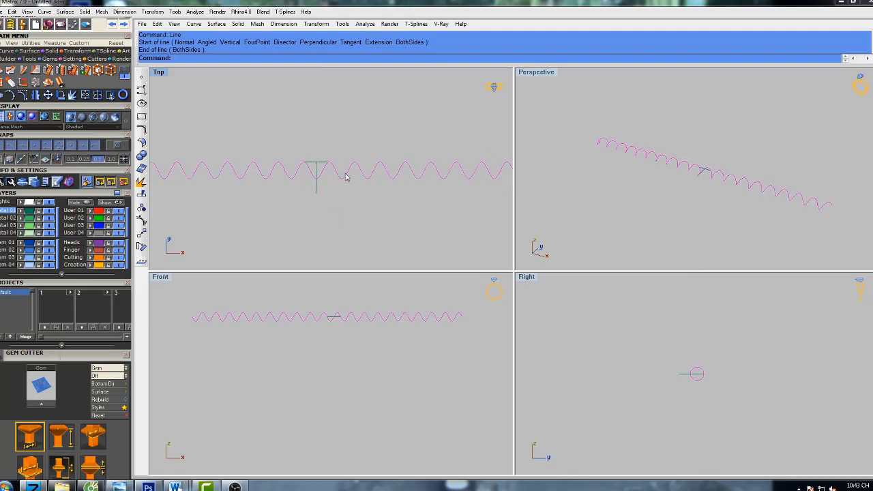
scroll(345, 177, "down", 4)
scroll(332, 175, "up", 2)
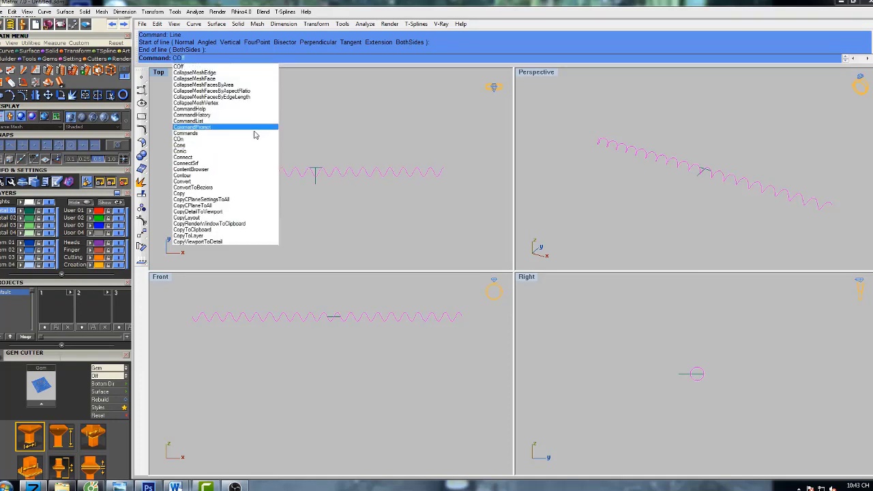
type("py")
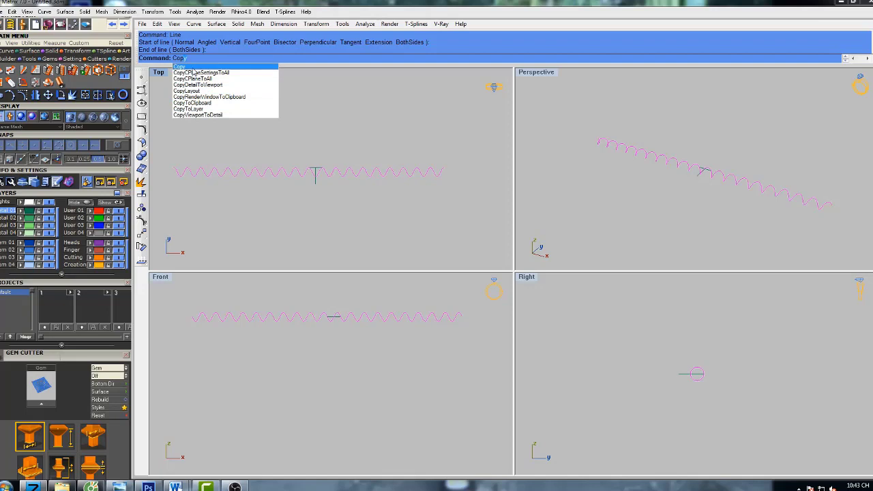
key("Return")
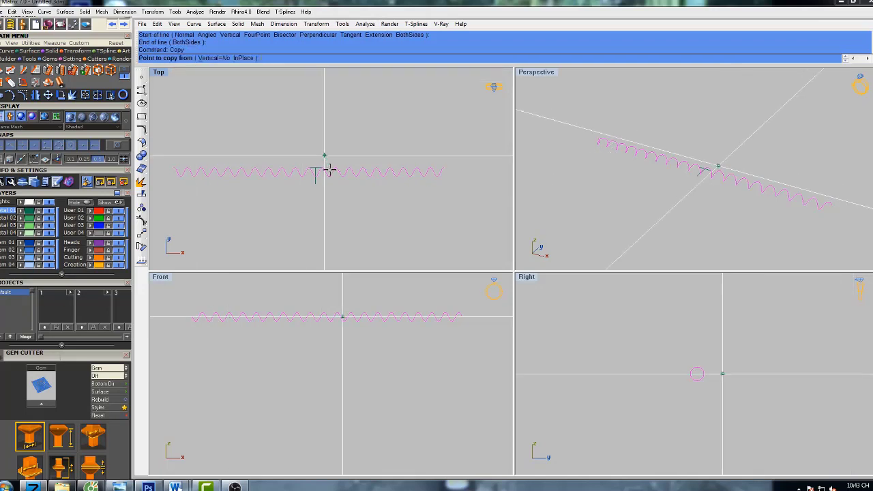
scroll(314, 171, "up", 3)
scroll(313, 171, "up", 5)
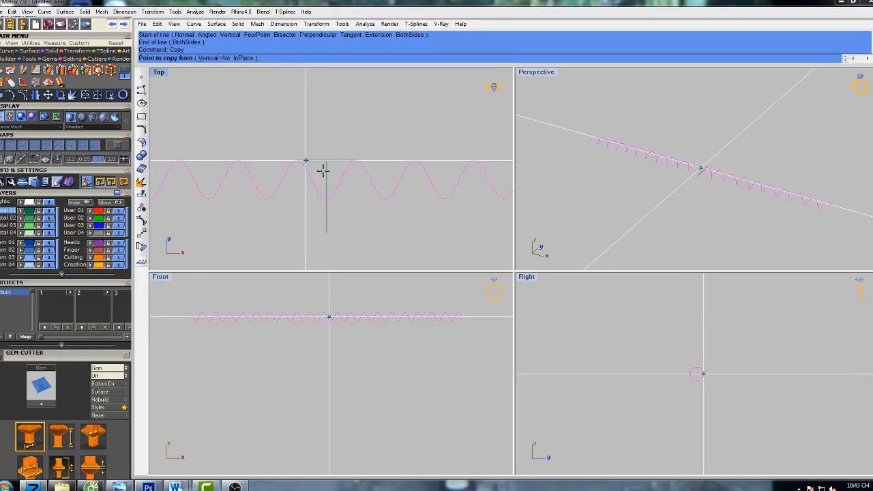
right_click_drag(289, 167, 283, 165)
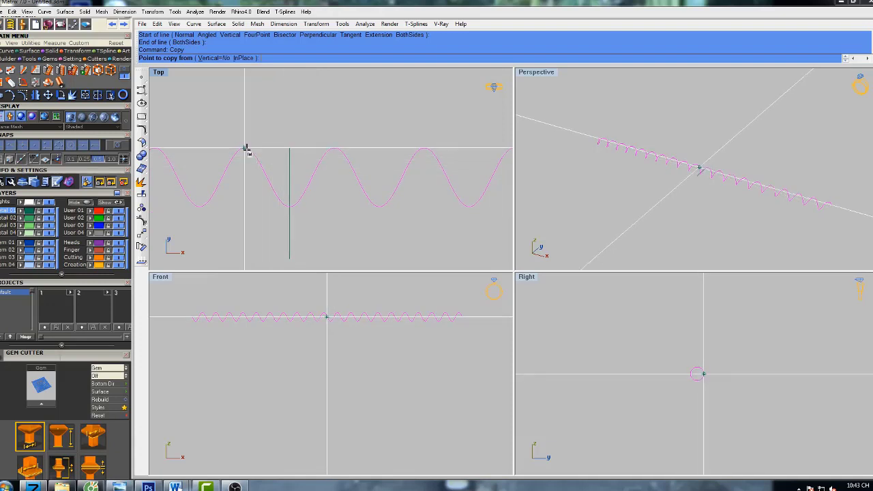
left_click(245, 148)
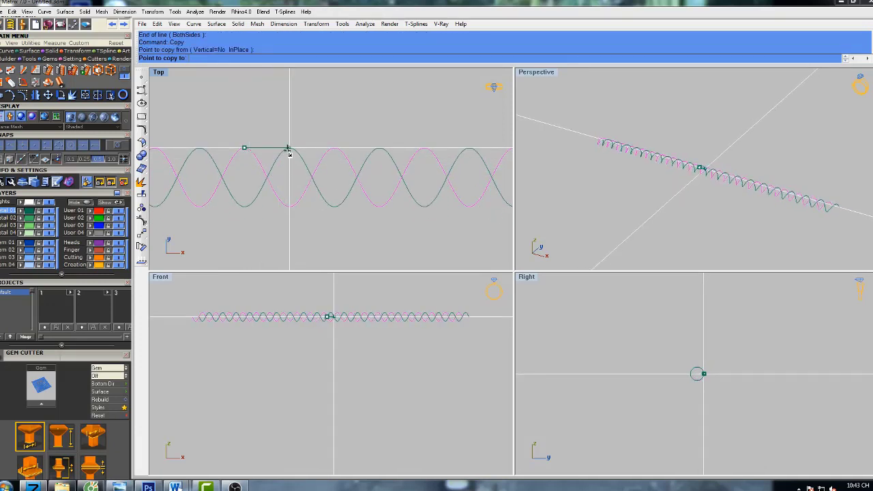
left_click(287, 149)
left_click(296, 150)
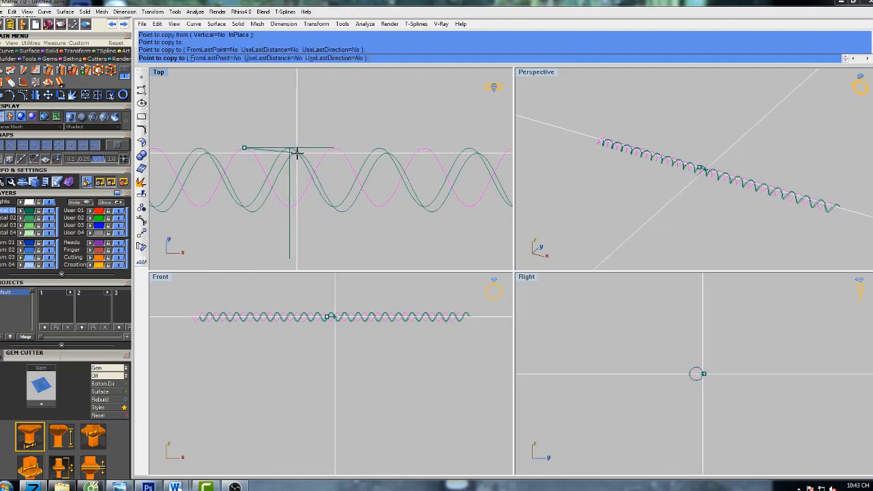
key("Return")
scroll(292, 159, "down", 3)
key("Escape")
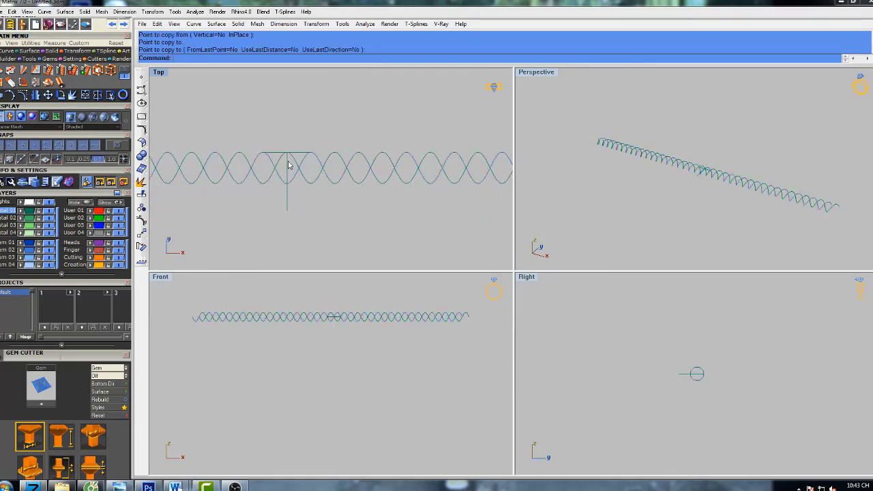
Delete the horizontal and vertical construction lines near the middle of the two helices
left_click(288, 166)
left_click(303, 152, "shift")
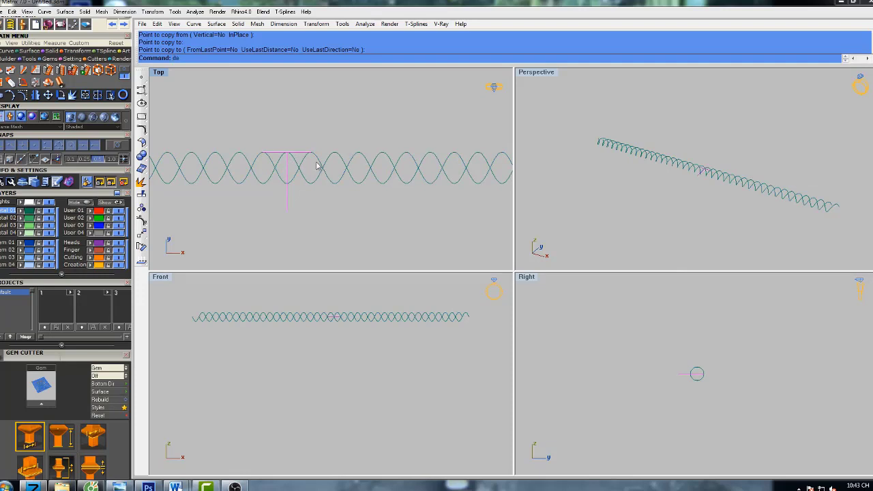
type("lete")
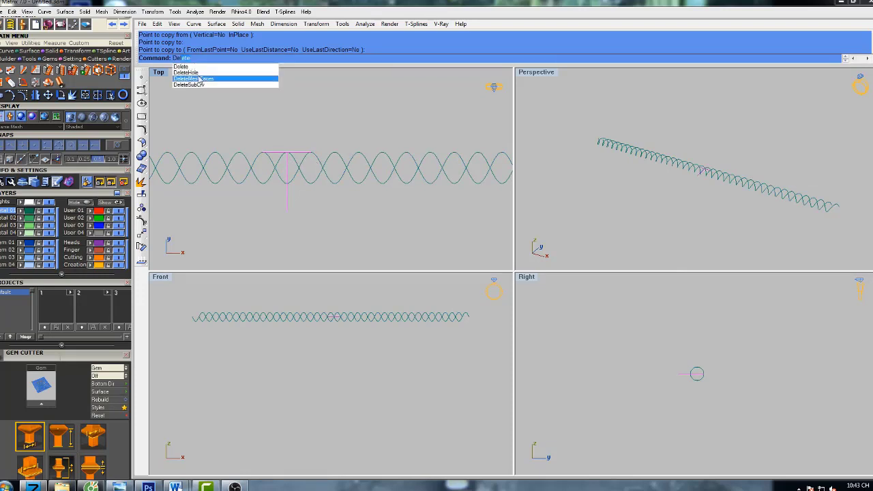
key("Return")
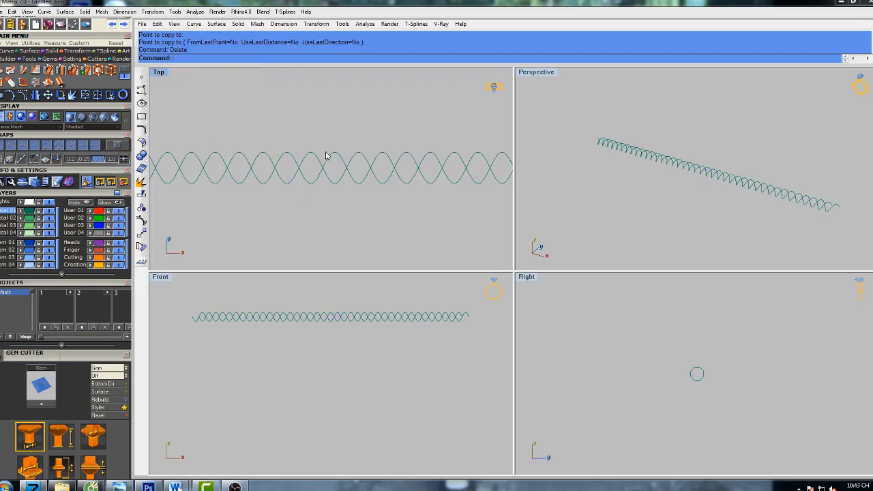
Draw a BothSides line centred at 0 along the helices' axis in the Top view, extending just past both ends
scroll(349, 142, "down", 5)
scroll(355, 144, "down", 4)
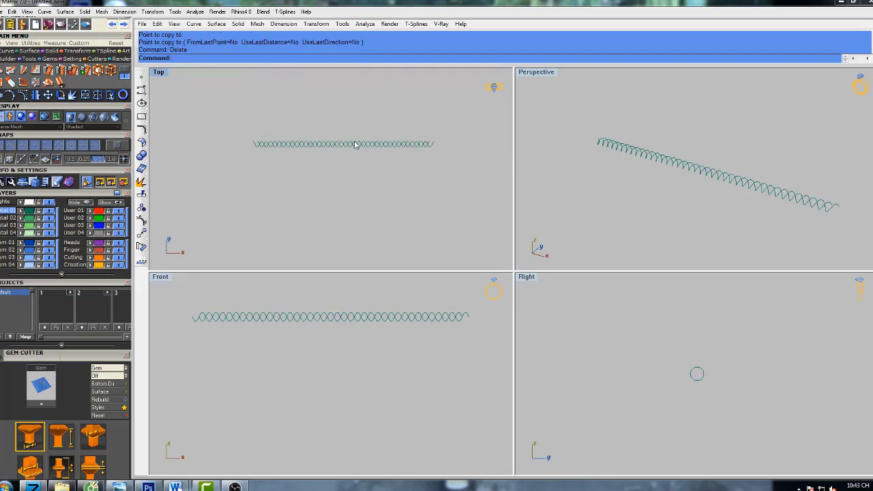
right_click_drag(355, 144, 346, 151)
scroll(363, 150, "up", 1)
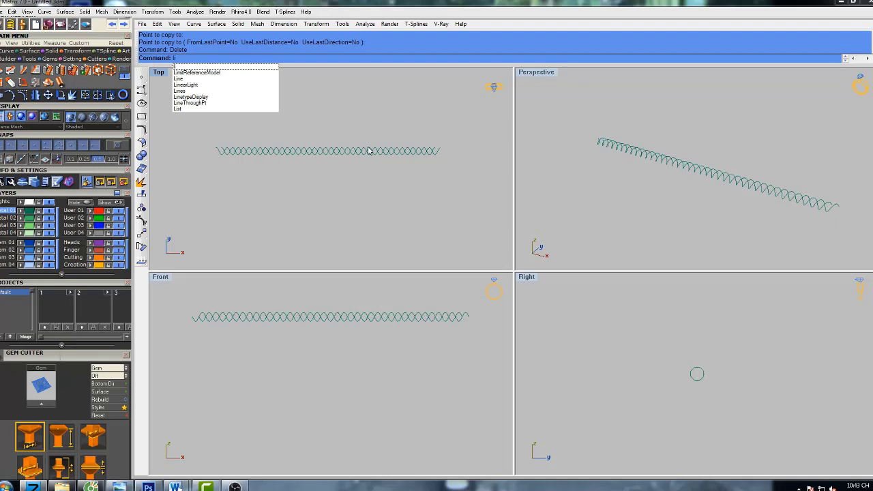
type("ne")
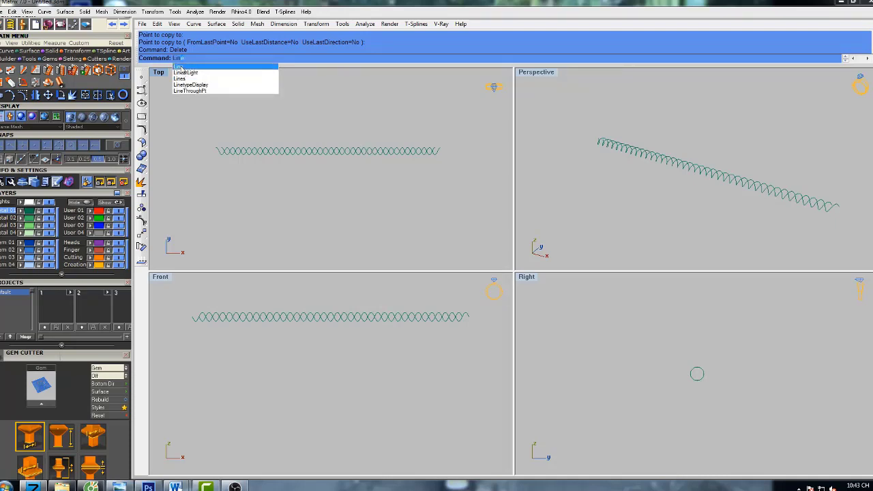
left_click(180, 68)
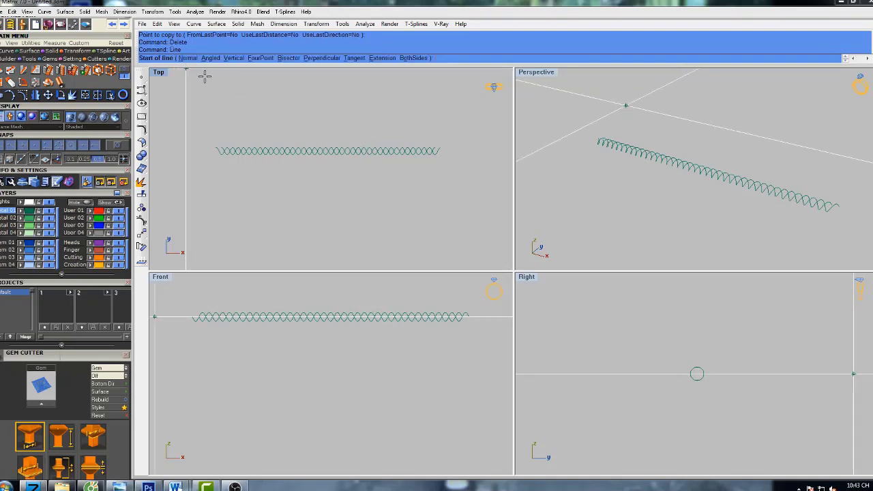
right_click_drag(381, 134, 393, 164)
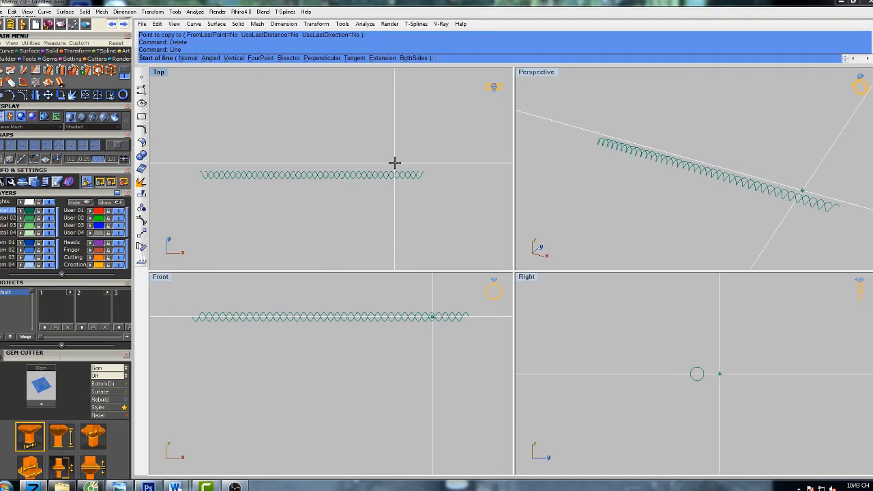
type("0")
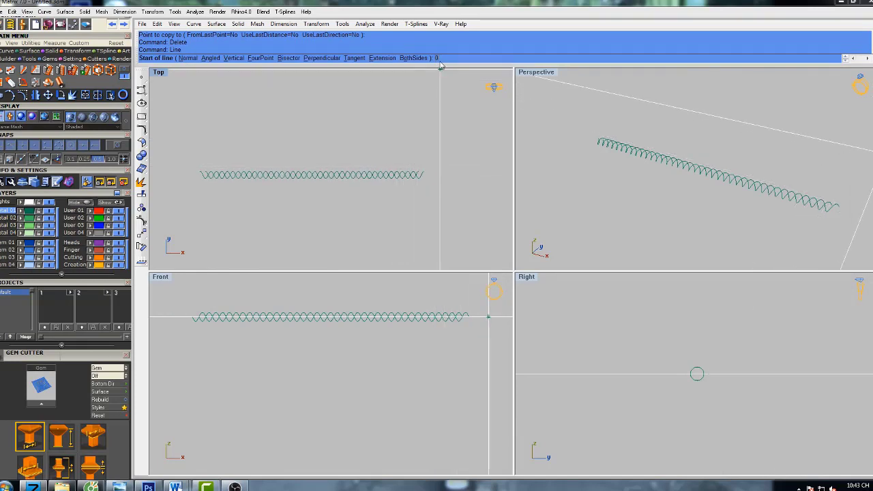
key("Return")
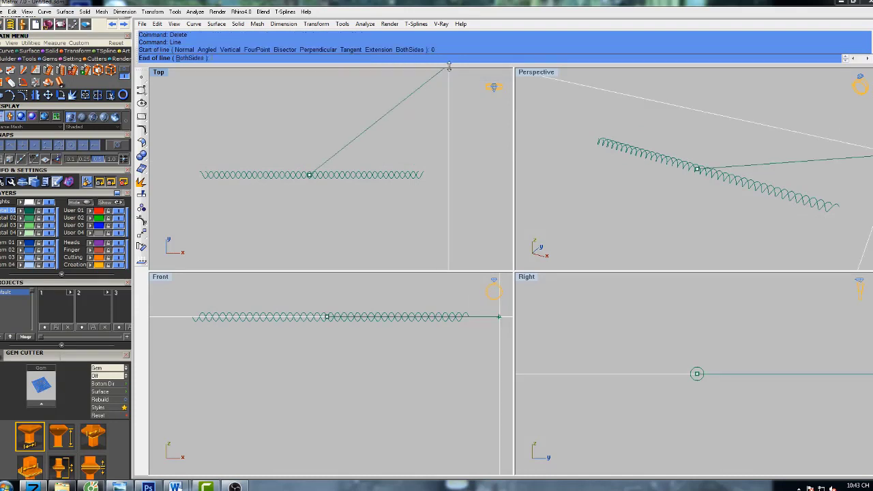
right_click_drag(389, 181, 418, 158)
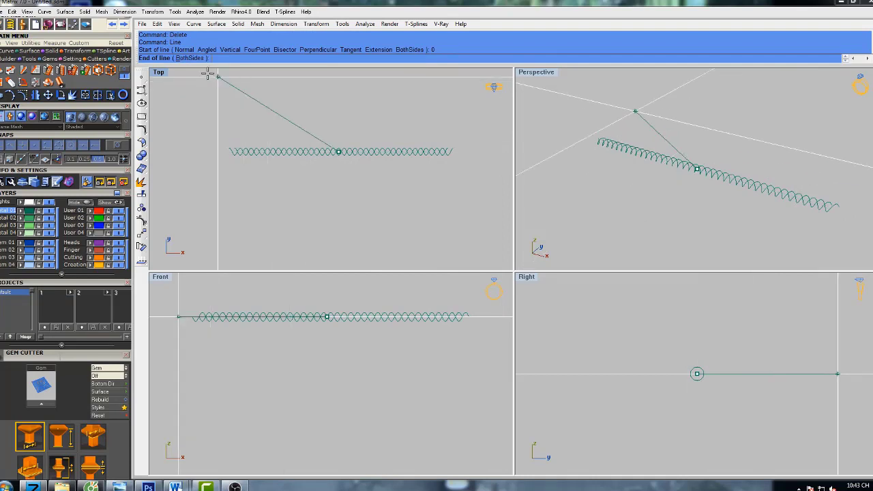
left_click(189, 58)
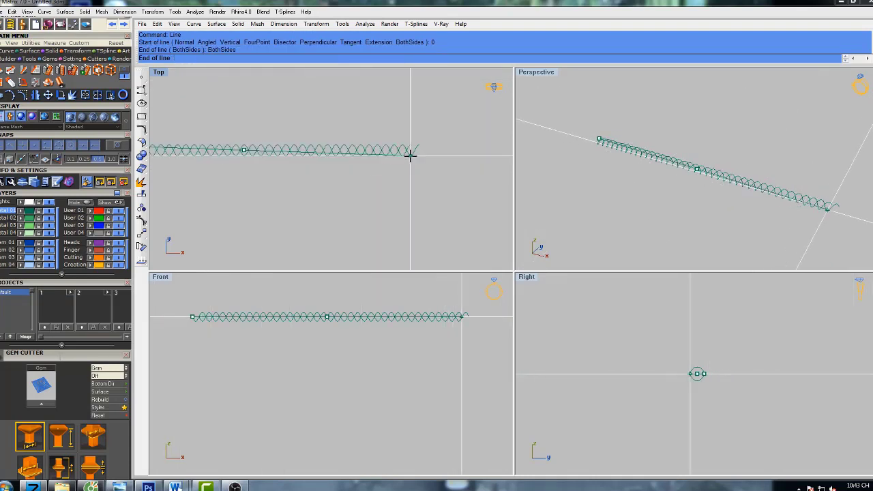
scroll(414, 151, "up", 5)
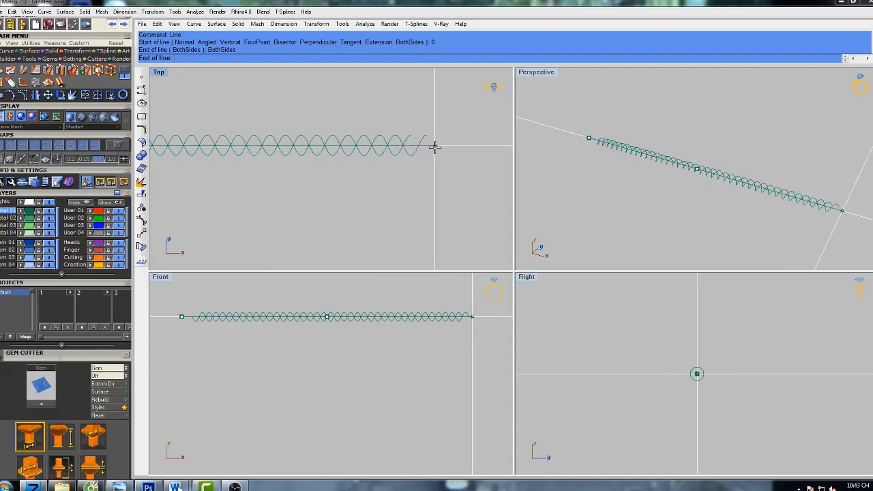
left_click(435, 146)
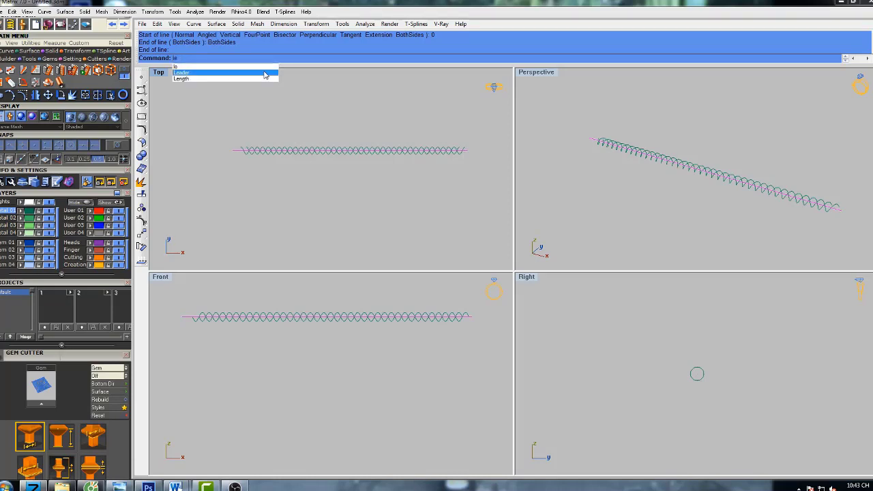
Measure the length of the central axis line, highlight the reported value and deselect the line
left_click(188, 80)
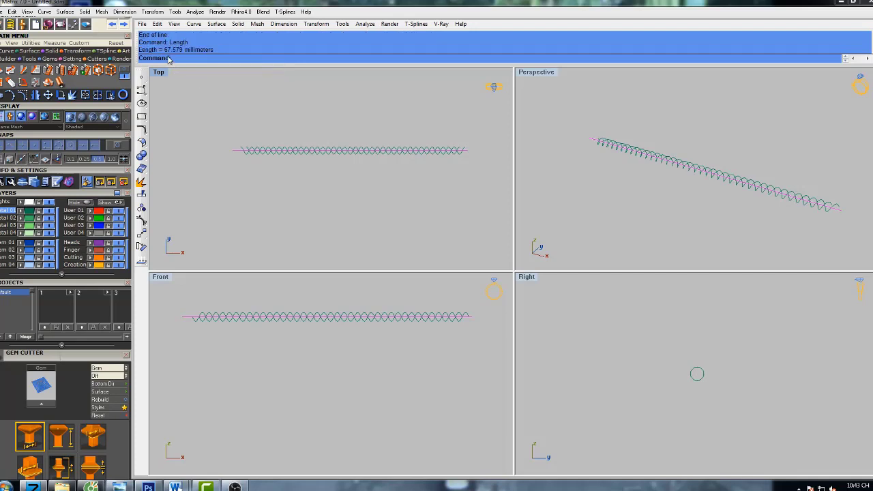
left_click_drag(165, 53, 186, 54)
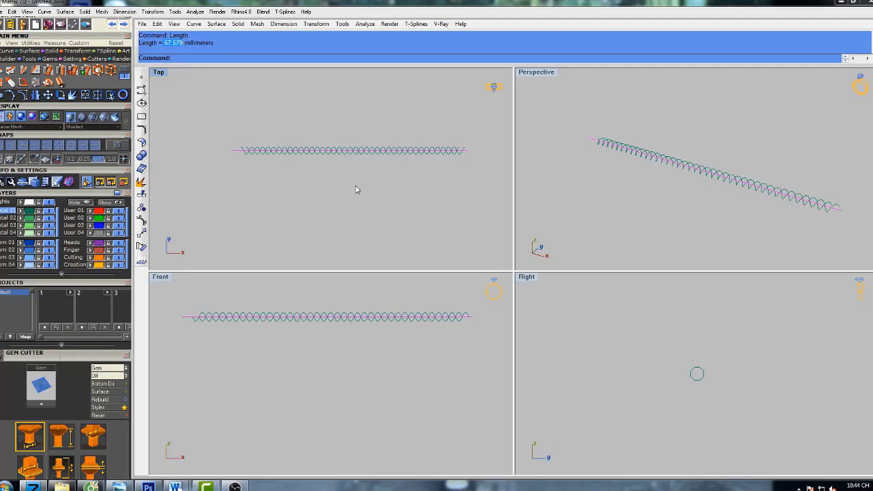
right_click_drag(365, 185, 334, 168)
scroll(359, 166, "down", 2)
left_click(338, 172)
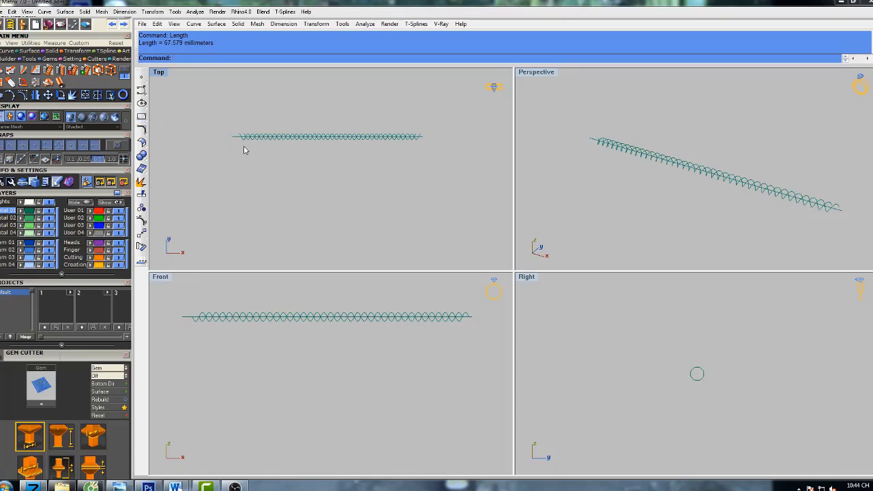
Draw a wavy five-point interpolated curve below the helices in the Top view, with a crest near its left end and a trough near its right
key("F2")
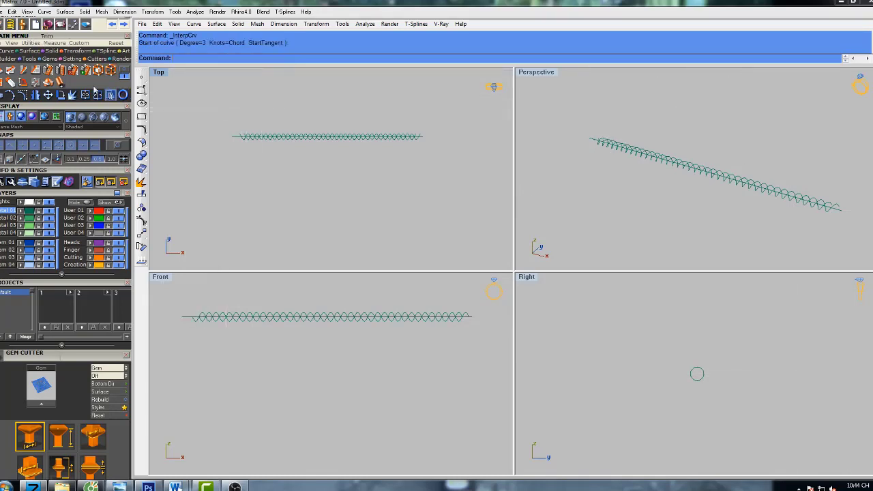
key("Escape")
left_click(10, 53)
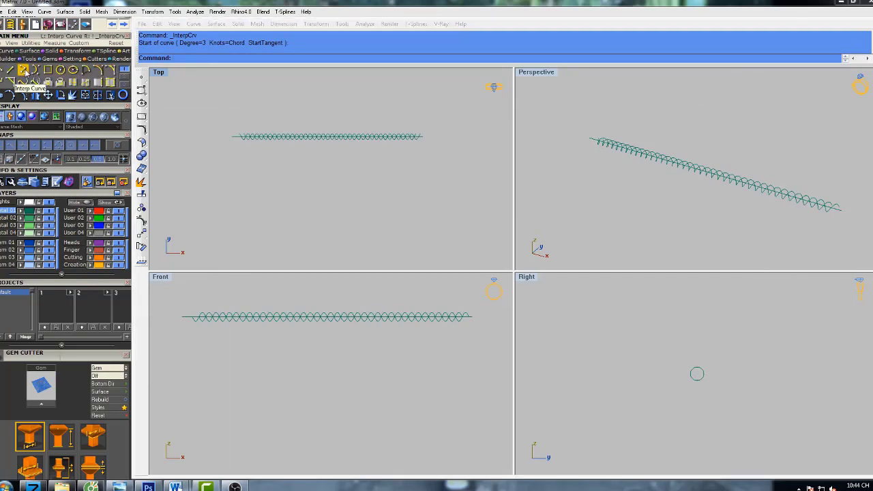
left_click(24, 70)
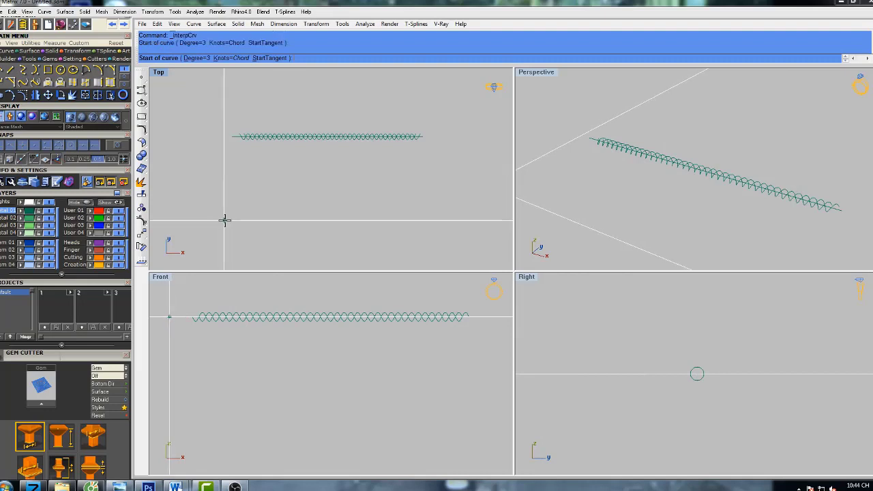
left_click(224, 219)
left_click(255, 199)
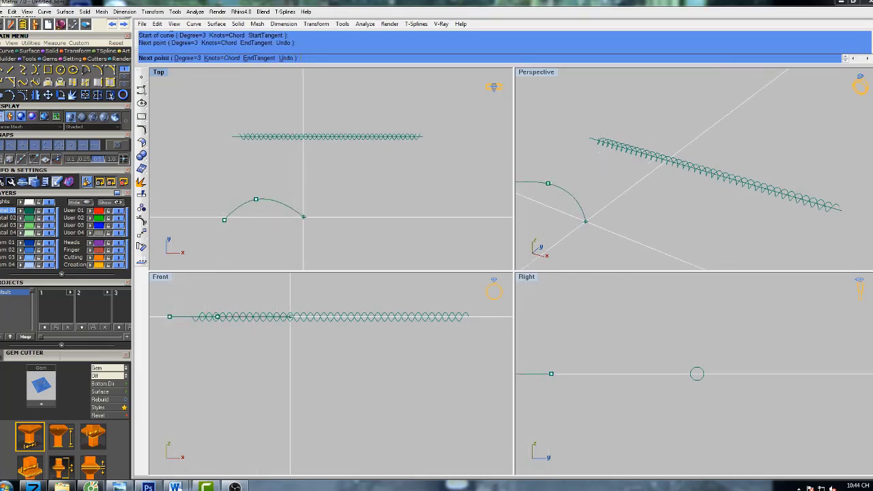
left_click(312, 222)
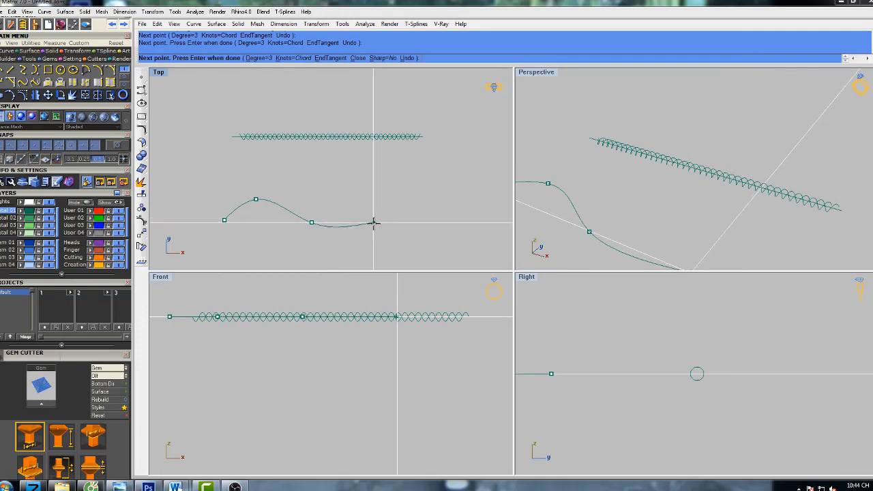
left_click(373, 224)
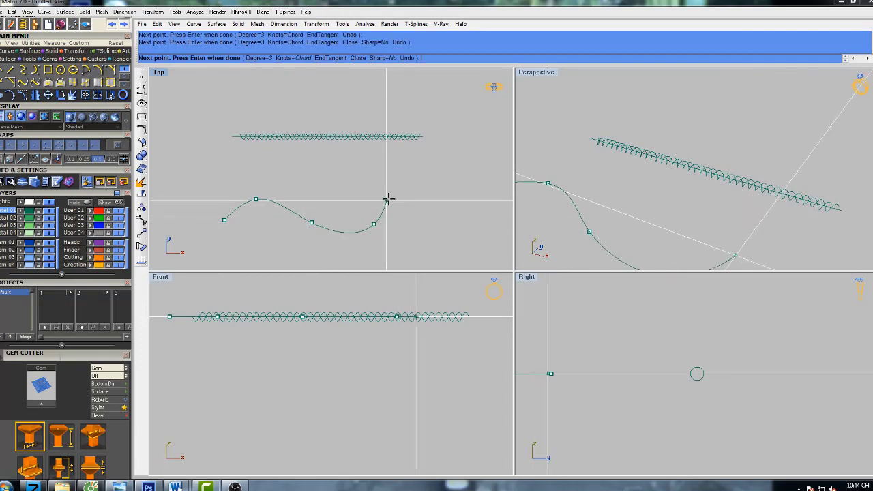
left_click(411, 193)
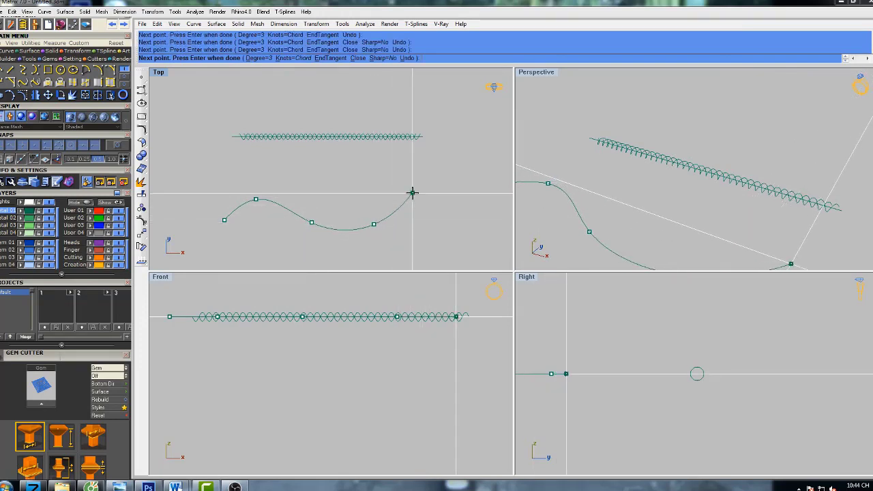
key("Return")
Measure the length of the wavy curve
left_click(410, 197)
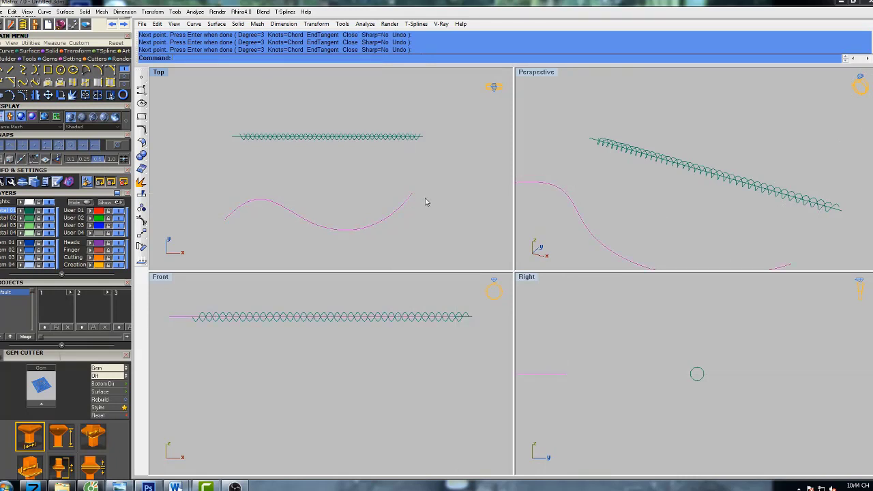
right_click_drag(428, 200, 409, 206)
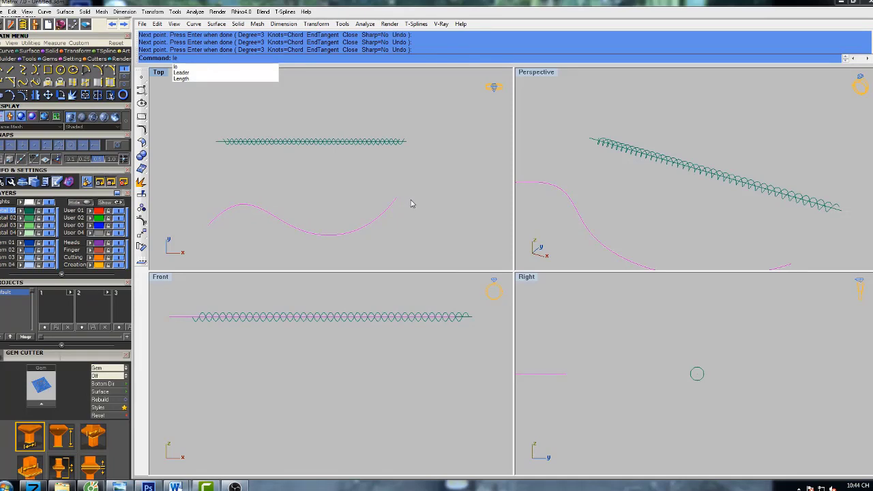
left_click(183, 79)
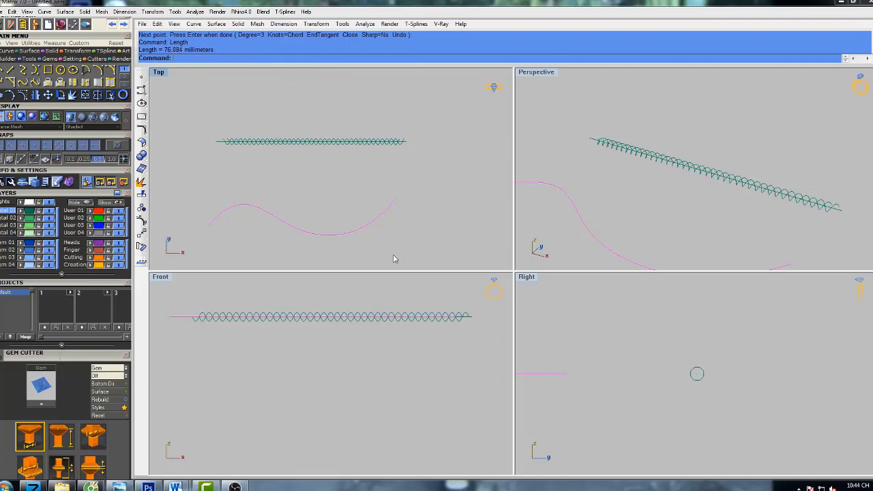
Show the wavy curve's control points and move its two right-end points inward by about 5.7 mm
right_click_drag(401, 238, 415, 226)
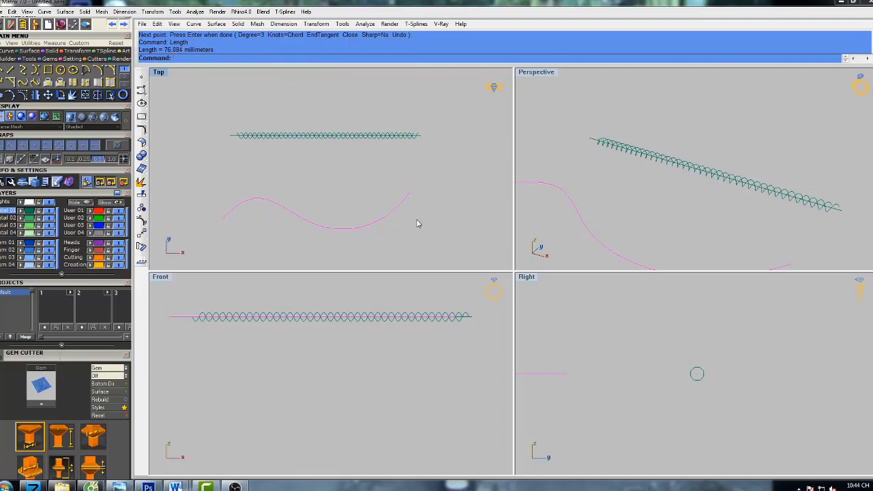
left_click(407, 195)
key("F10")
left_click_drag(389, 182, 423, 212)
right_click_drag(423, 212, 405, 206)
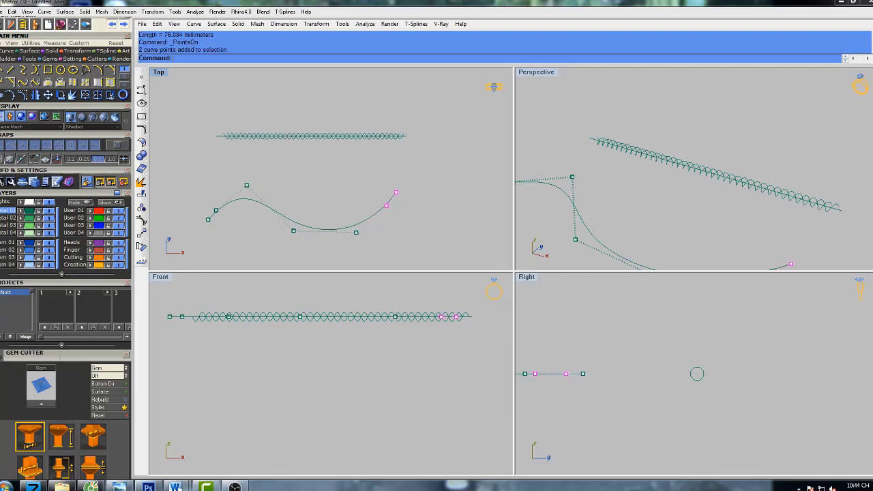
type("o")
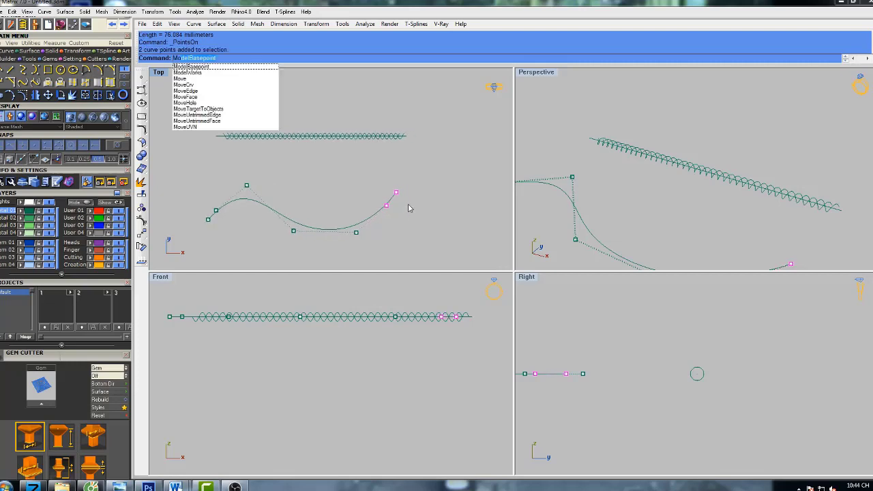
type("ve")
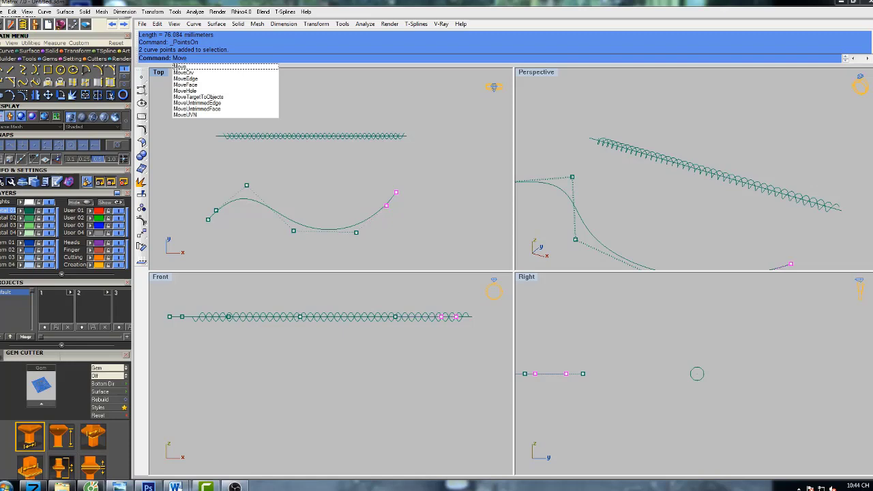
key("Return")
left_click(417, 206)
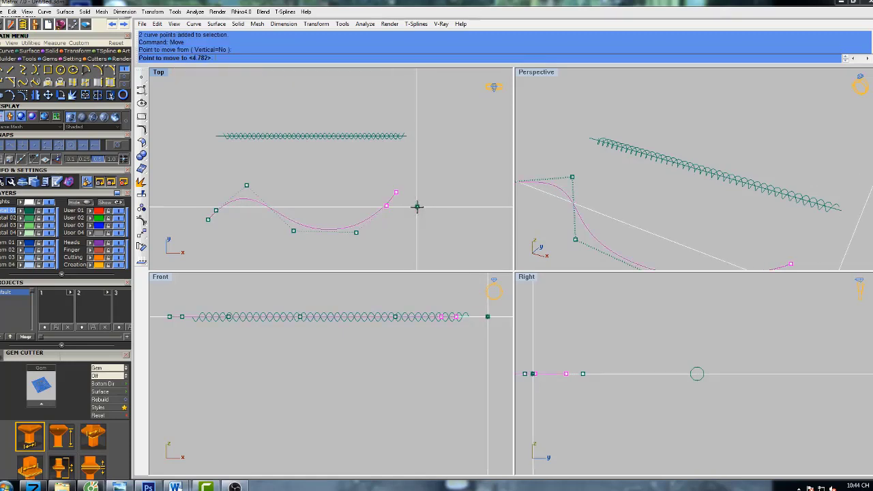
left_click(407, 208)
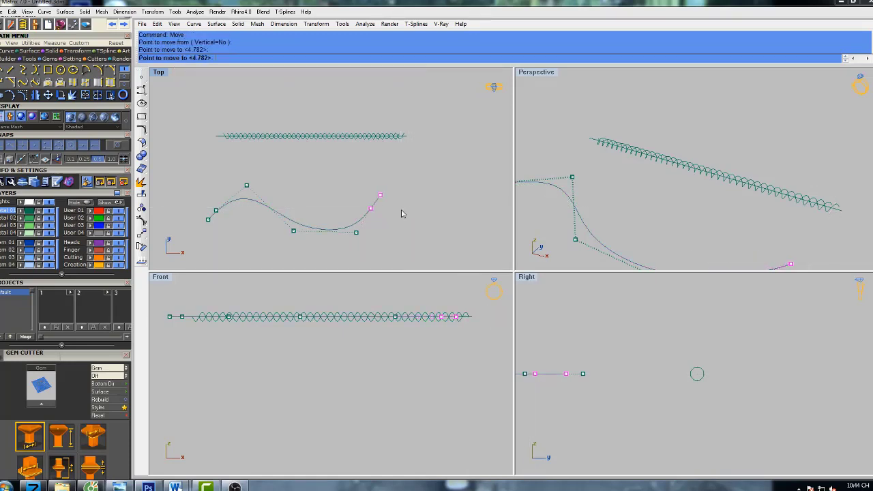
Move the trough's two control points toward each other, the right one by about 2.5 mm and the left one by about 1.8 mm
left_click(356, 233)
key("Return")
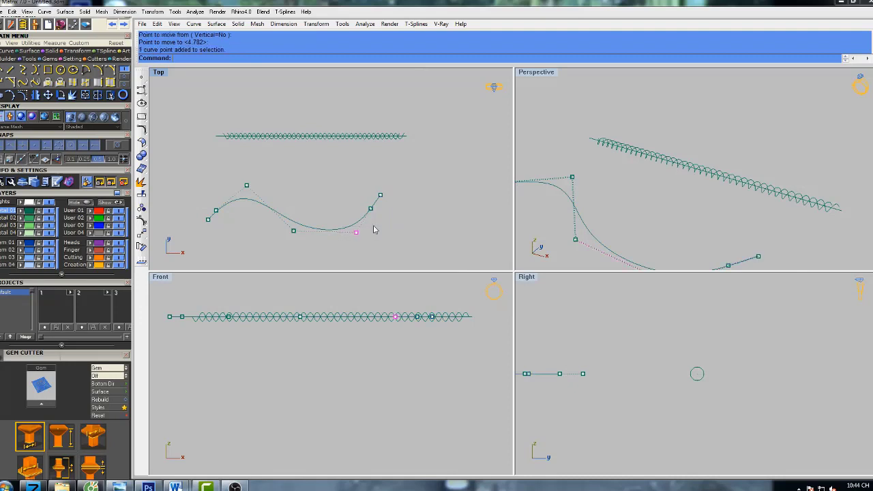
left_click(408, 229)
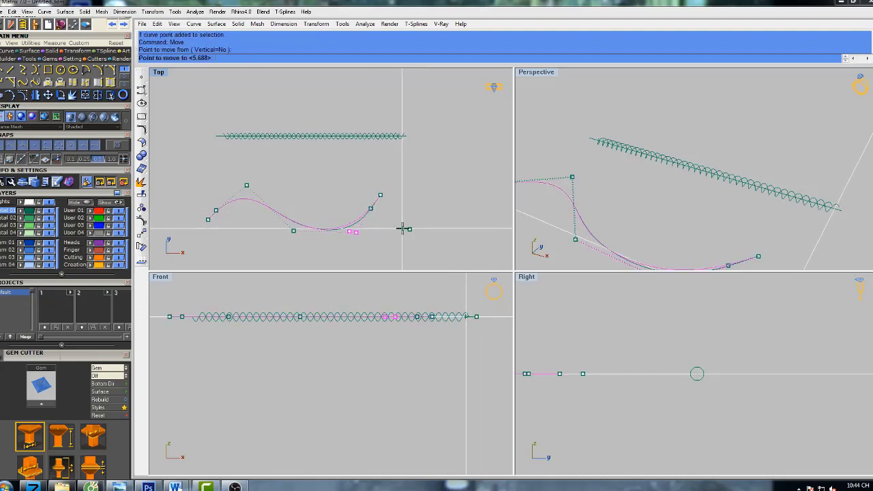
left_click(402, 231)
left_click(293, 231)
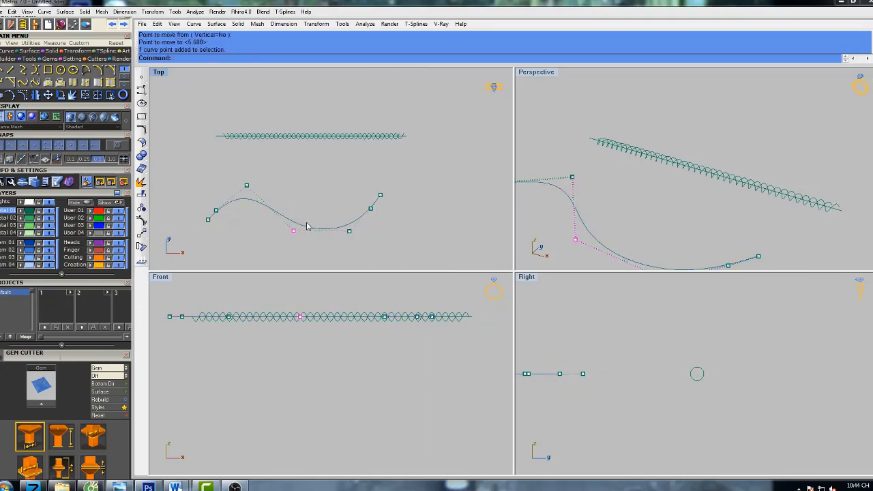
key("Return")
left_click(318, 202)
left_click(323, 203)
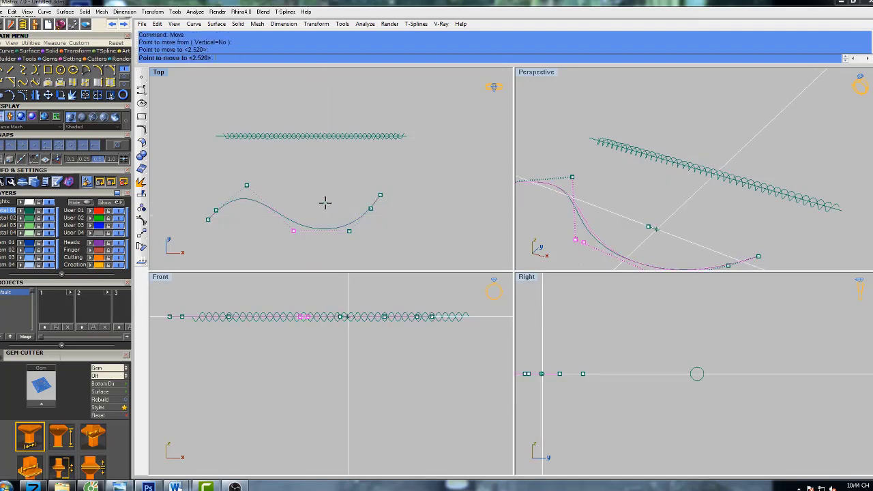
Shift the control point above the curve's crest slightly right toward the trough and hide the control points
left_click(246, 185)
key("Return")
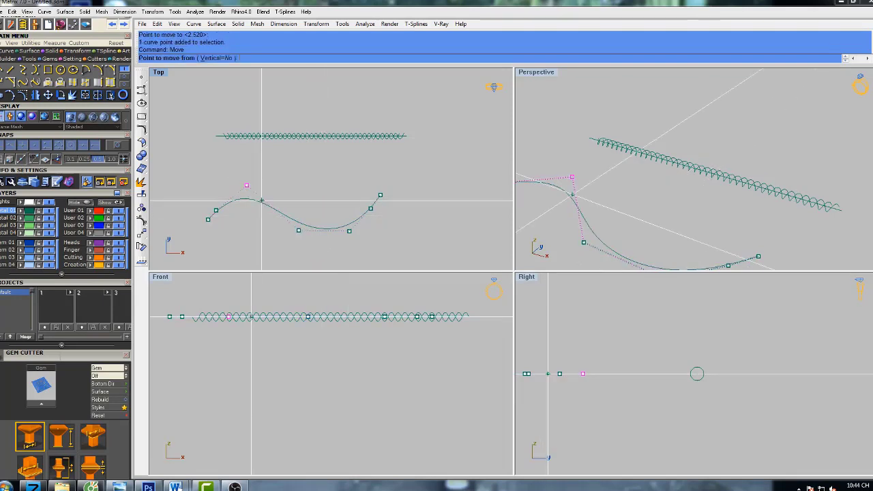
left_click(294, 180)
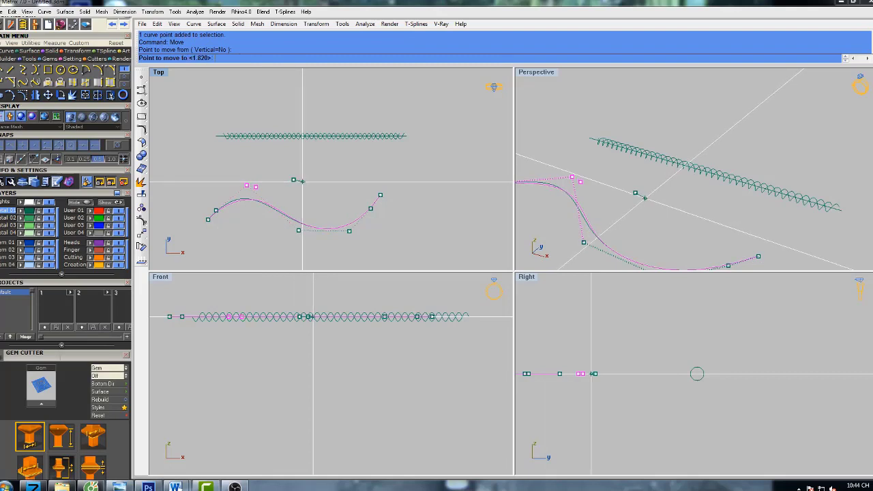
left_click(303, 182)
right_click_drag(314, 187, 329, 189)
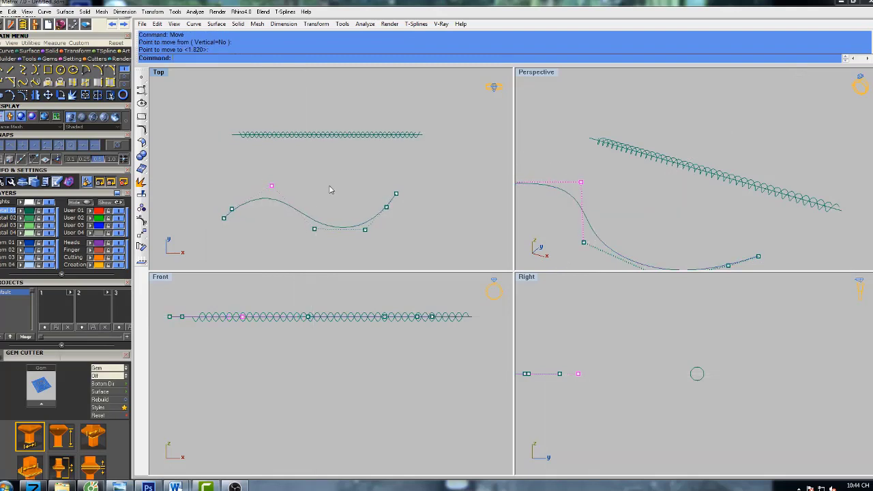
key("Escape")
key("Escape")
Measure the reshaped curve's length, highlight the reported value and deselect the curve
left_click(297, 224)
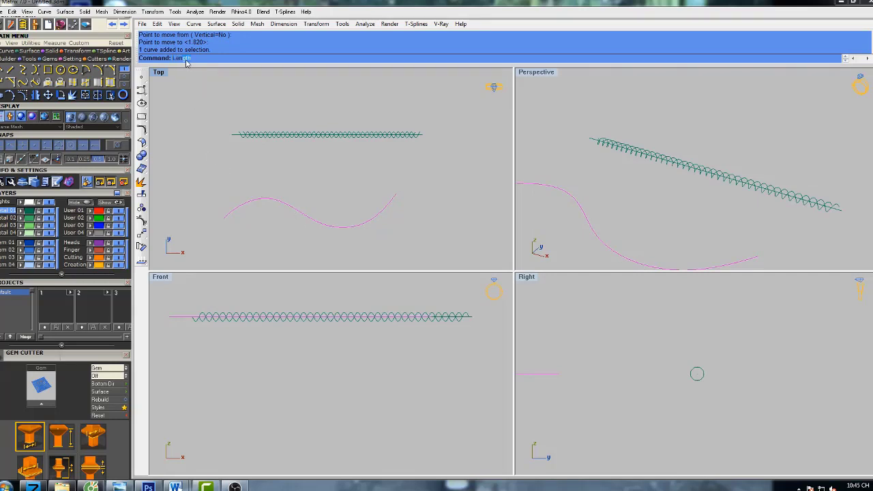
key("Return")
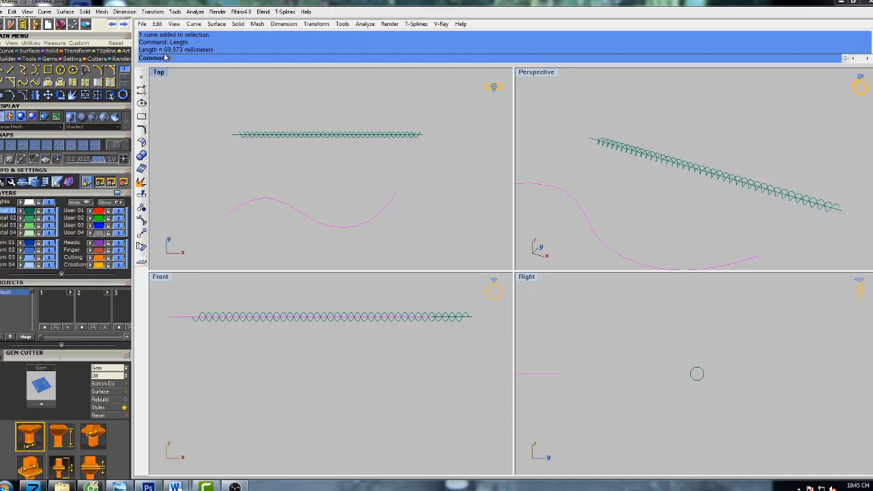
left_click_drag(163, 51, 182, 51)
left_click(371, 191)
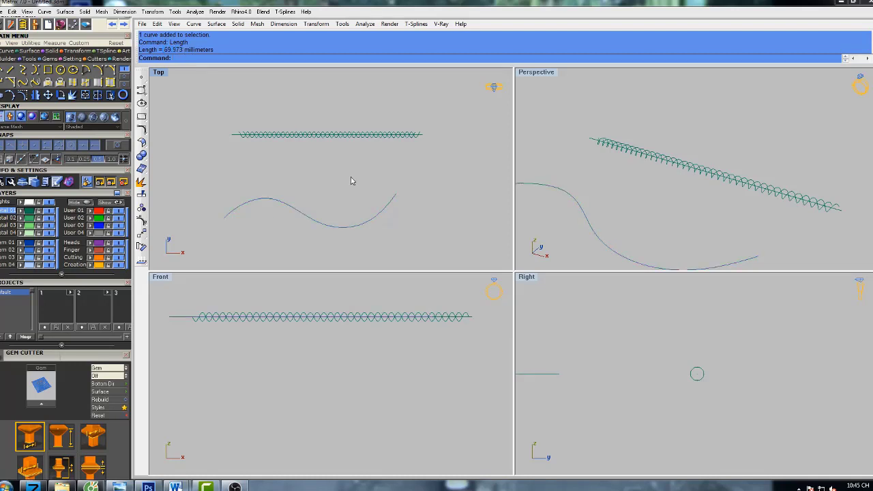
Assign the helices' straight axis line and the wavy curve to the yellow-orange Creation layer and deselect them
scroll(235, 144, "up", 2)
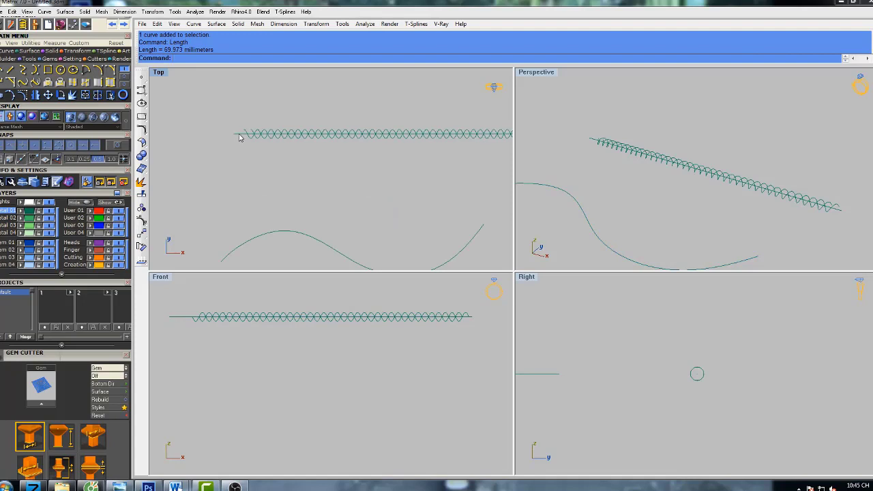
right_click_drag(351, 184, 316, 176)
left_click(428, 131)
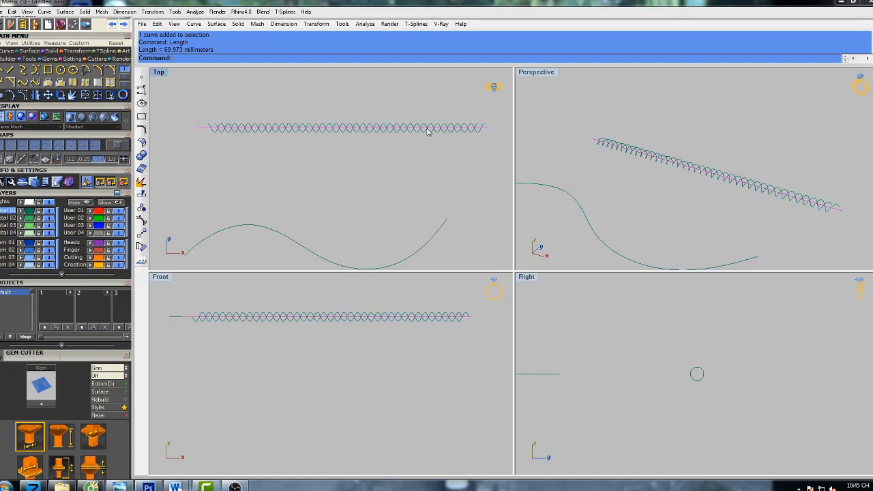
left_click(280, 236)
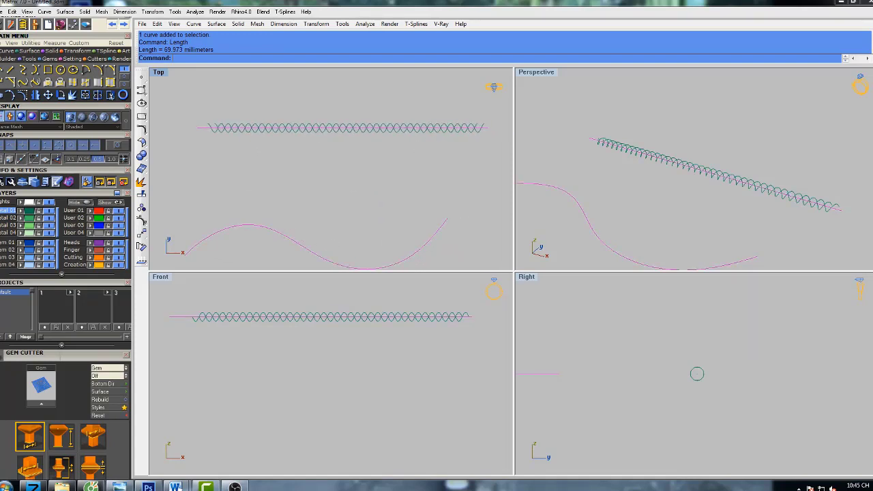
right_click_drag(321, 207, 341, 169)
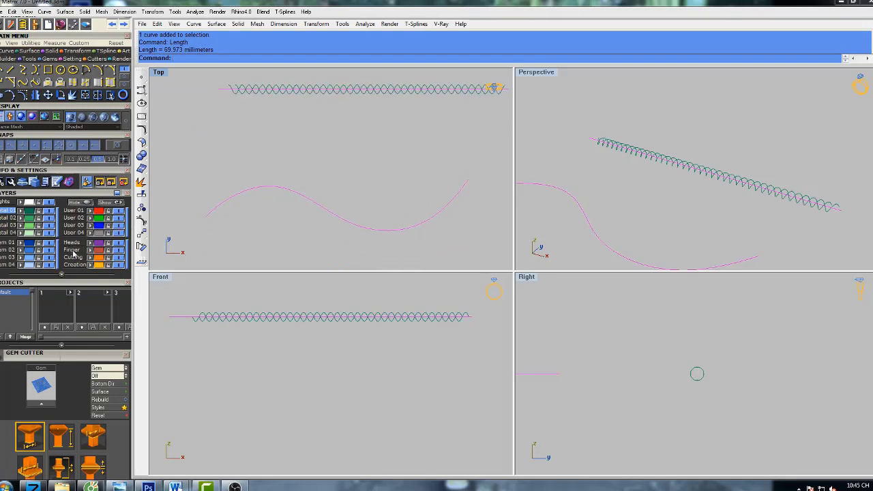
left_click(362, 172)
right_click_drag(406, 162, 399, 162)
scroll(395, 163, "down", 2)
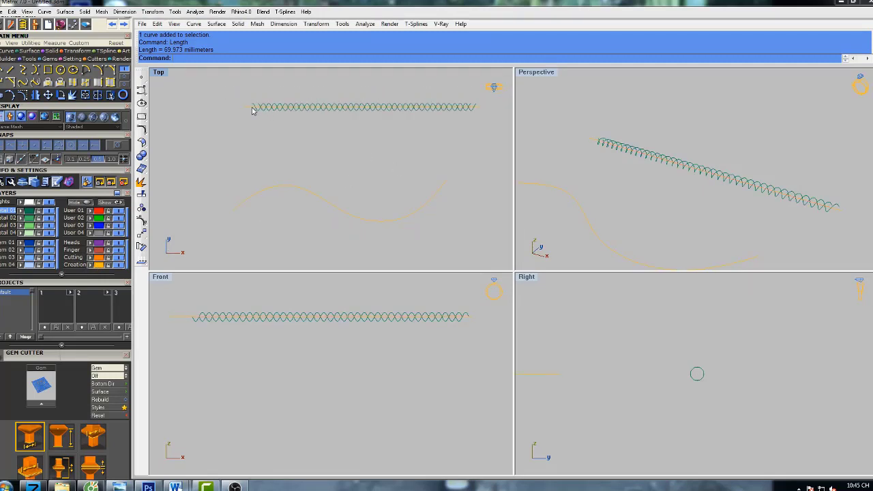
right_click_drag(366, 181, 345, 187)
scroll(483, 107, "up", 1)
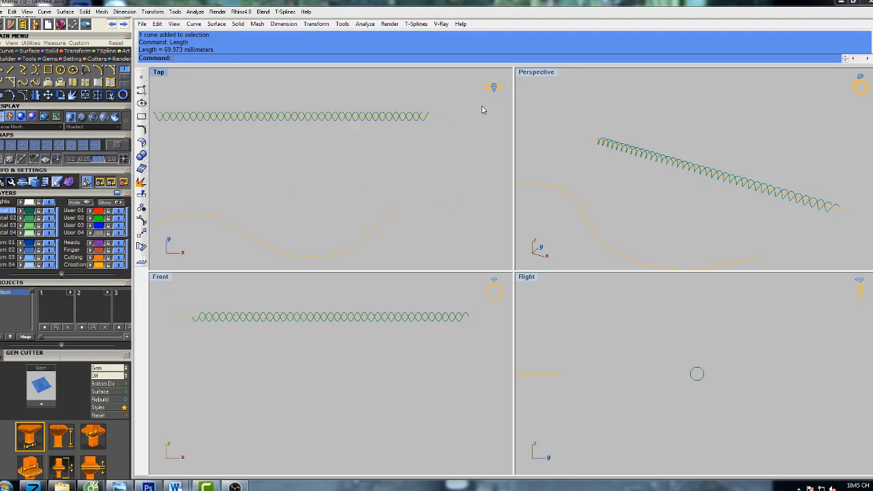
scroll(408, 118, "up", 2)
left_click(413, 119)
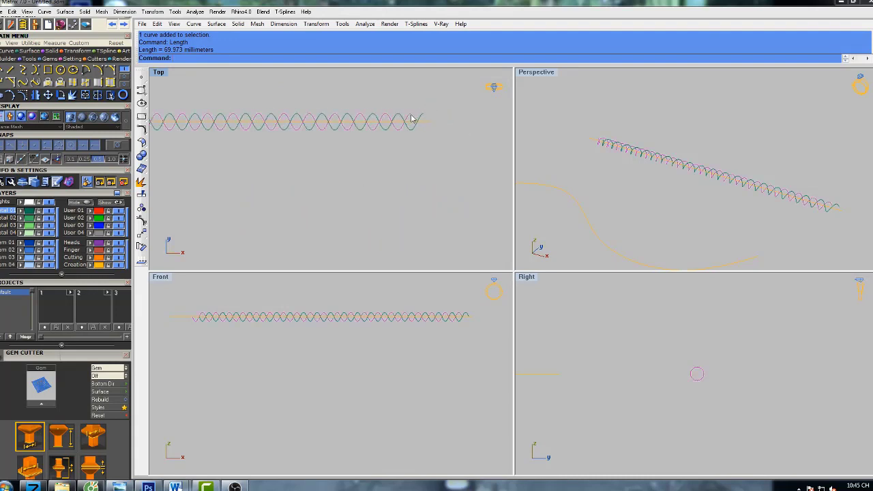
right_click_drag(454, 124, 442, 129)
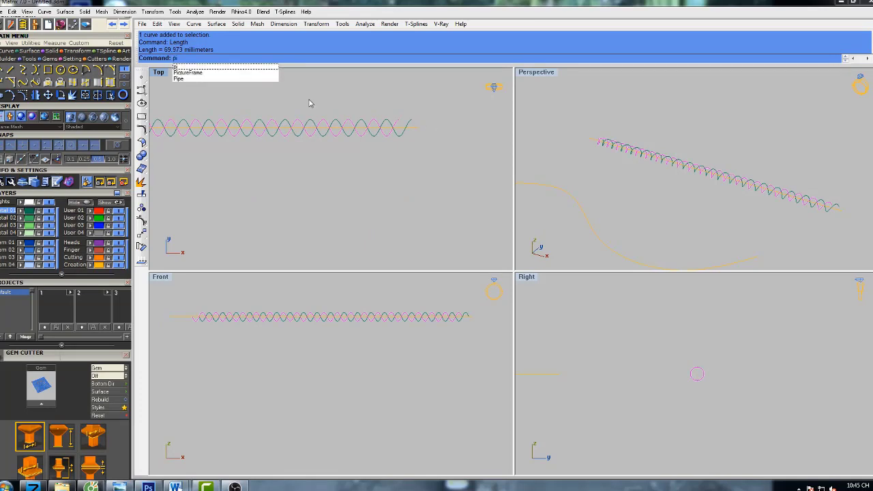
left_click(193, 80)
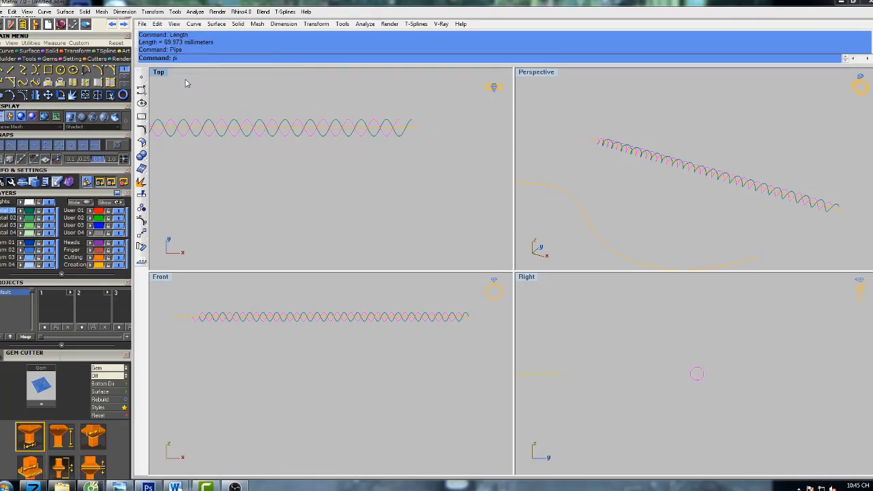
key("Return")
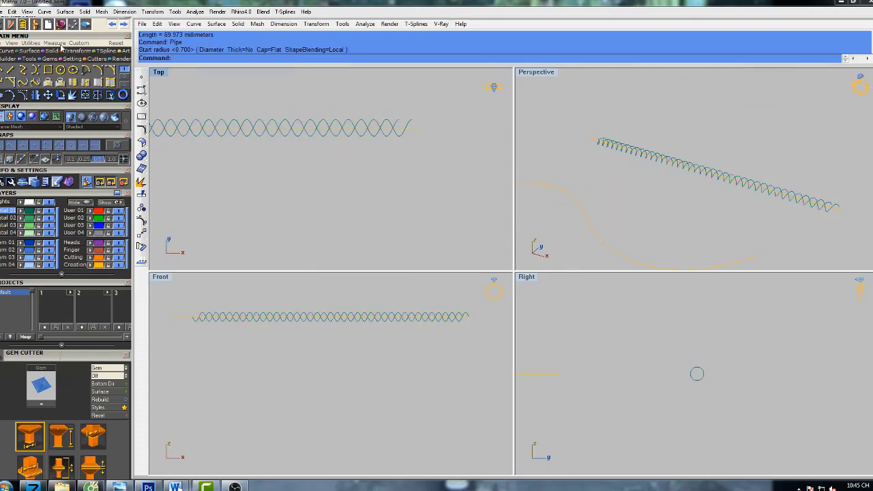
Place an aligned dimension beside the helices' end in the Top view, measuring their overall width across the axis line
left_click(54, 43)
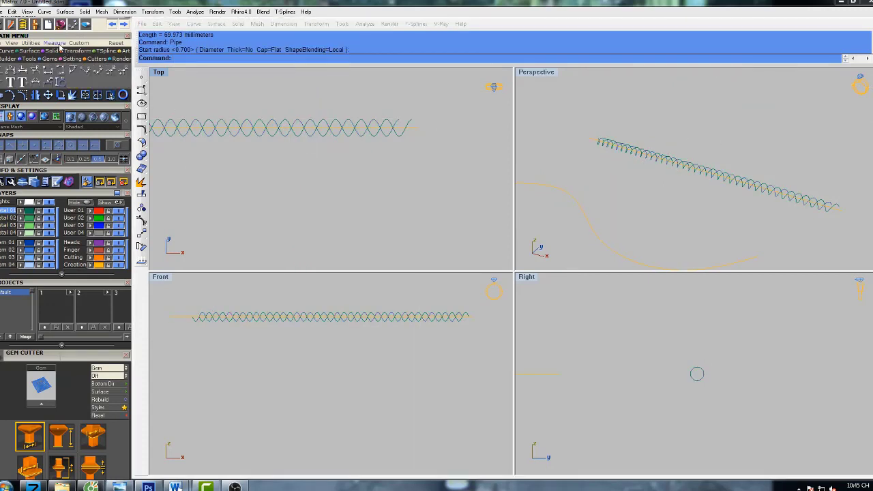
left_click(101, 71)
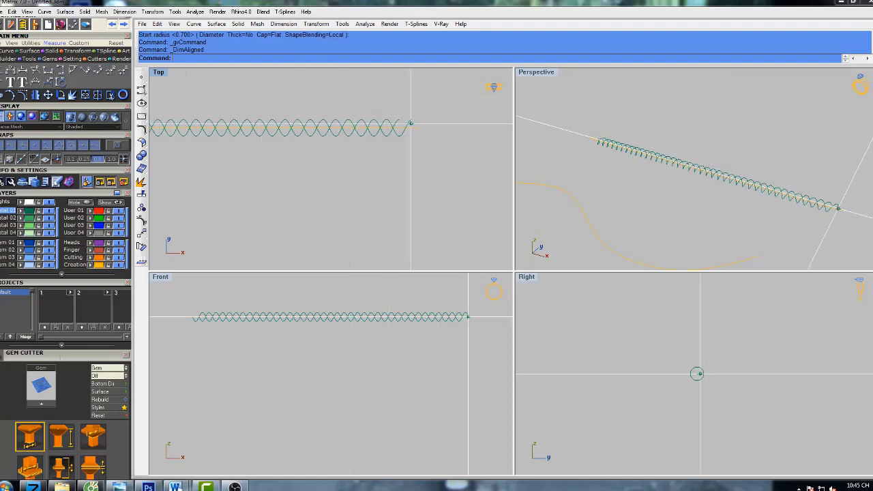
left_click(412, 119)
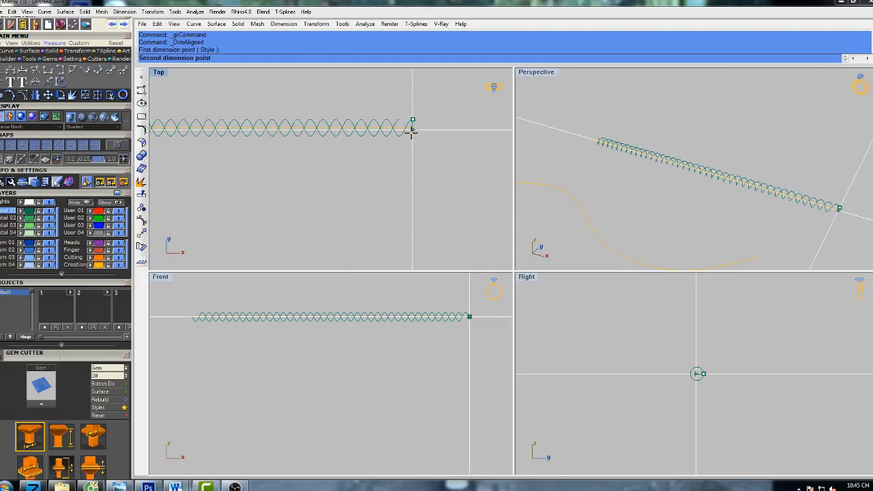
left_click(411, 135)
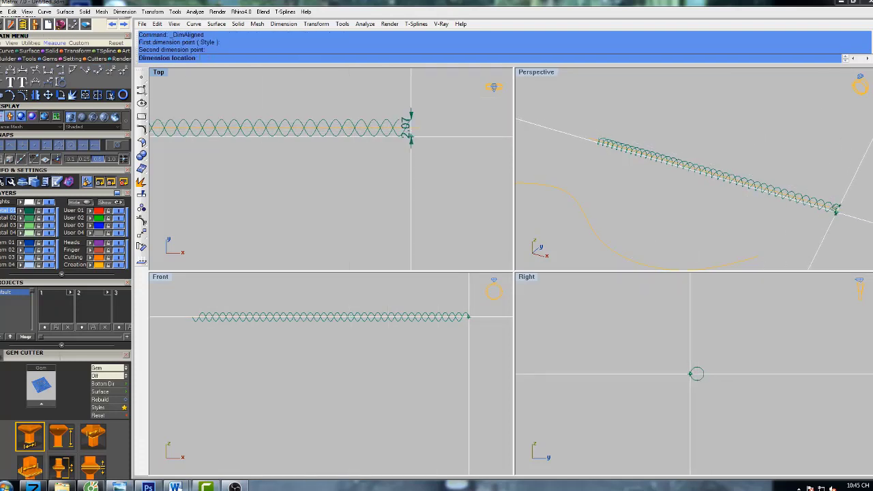
scroll(443, 134, "up", 2)
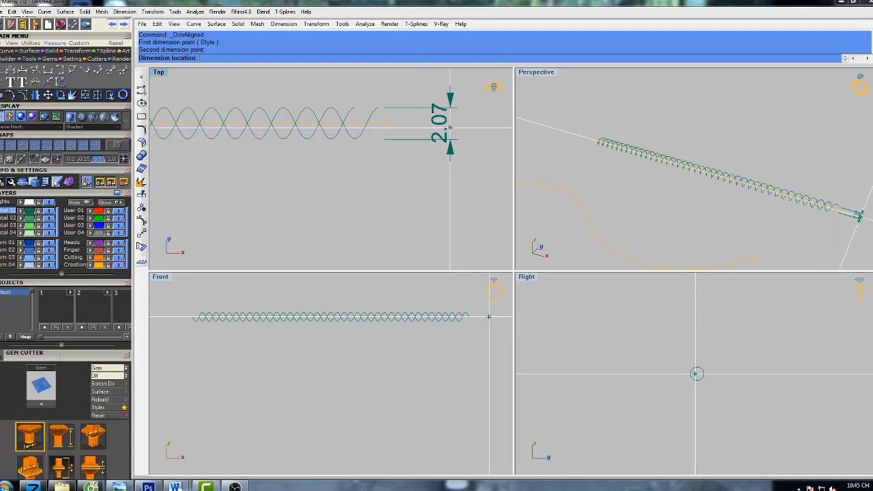
left_click(469, 131)
scroll(467, 133, "down", 1)
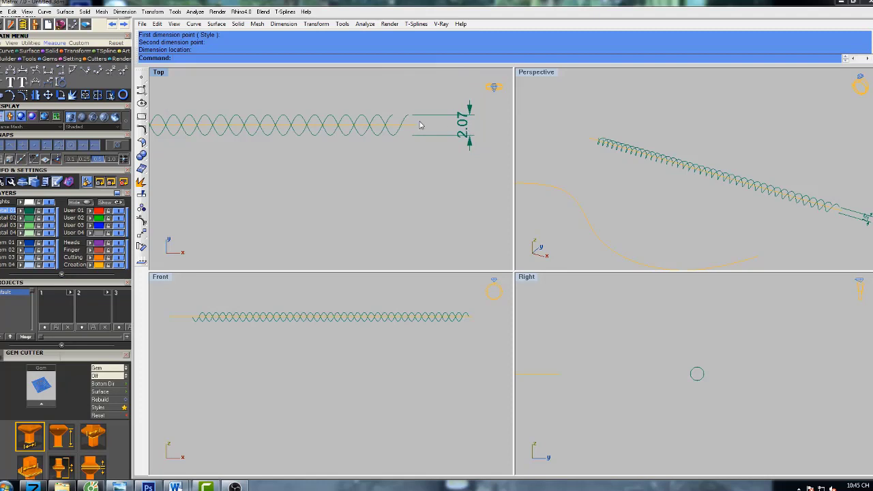
Create a pipe along the first helix with start and end radii of 0.65 mm and no intermediate radii
left_click(393, 119)
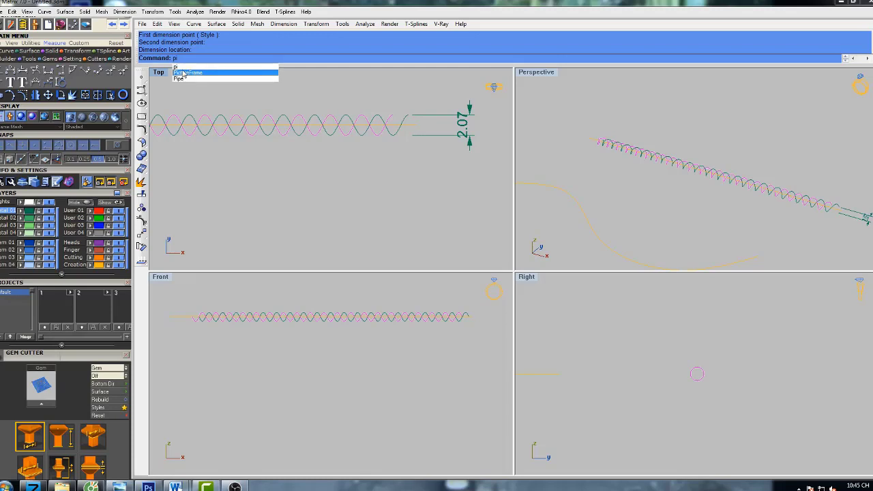
left_click(183, 80)
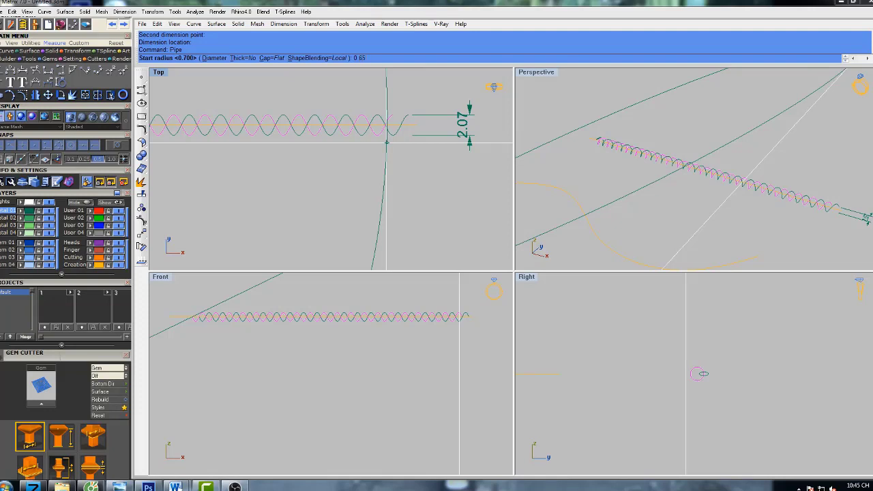
key("Return")
key("Return")
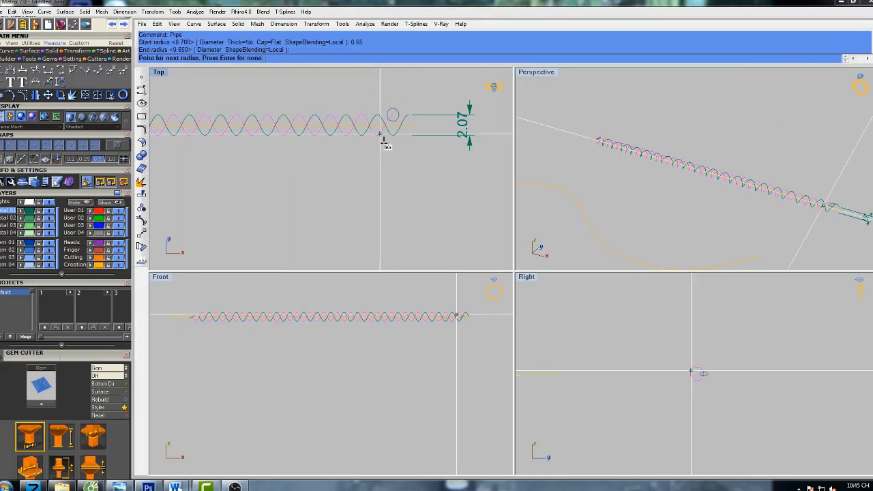
key("Return")
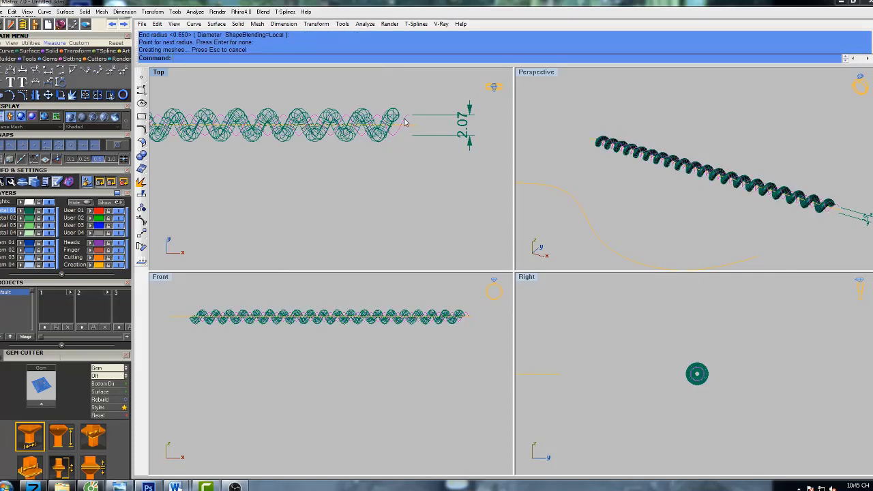
Create a matching pipe along the second helix, using a 0.65 mm radius at both start and end
type("pi")
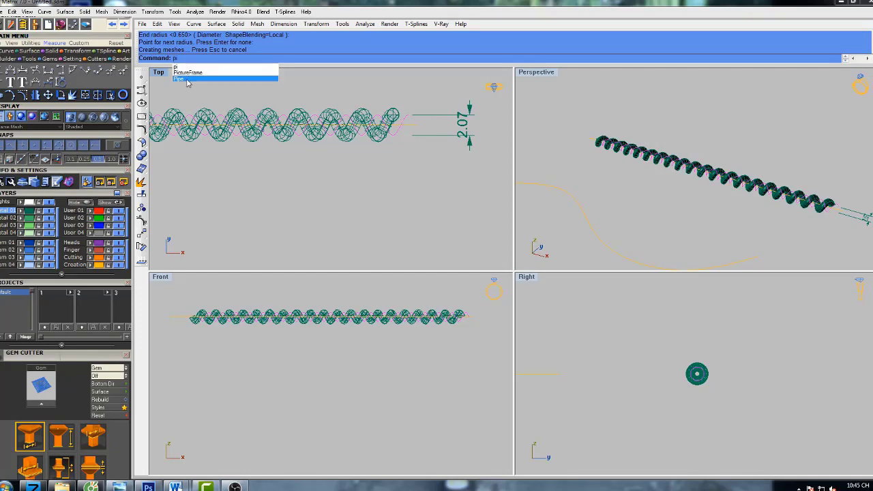
left_click(180, 79)
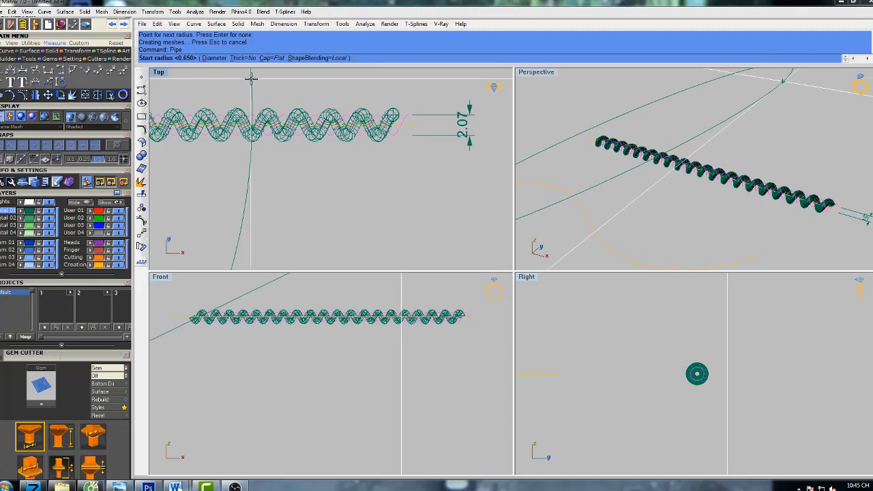
type(".65")
key("Return")
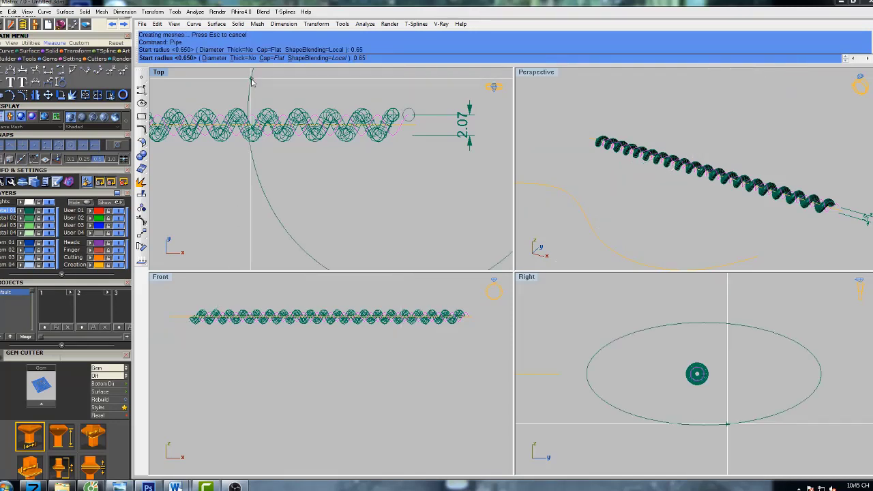
key("Return")
key("Return")
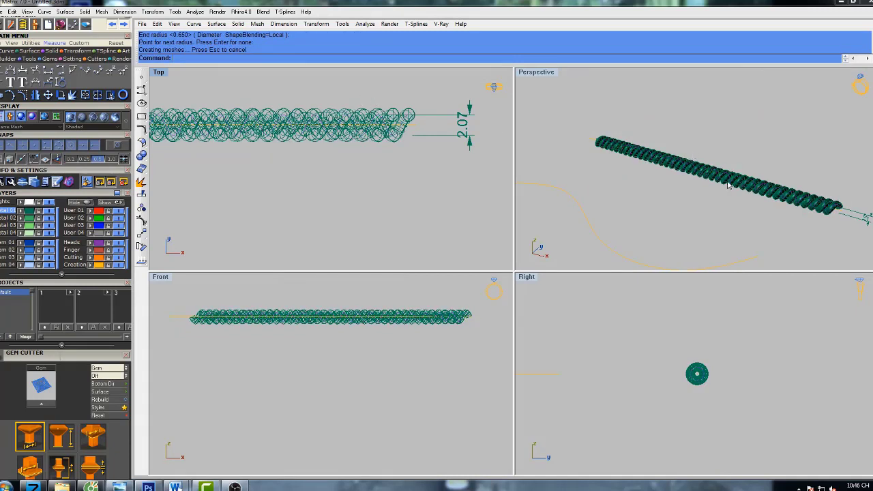
Preview the two twisted pipes with Shade, examine them up close in the Perspective view and exit the preview
key("Return")
right_click_drag(731, 185, 702, 176)
scroll(715, 161, "up", 6)
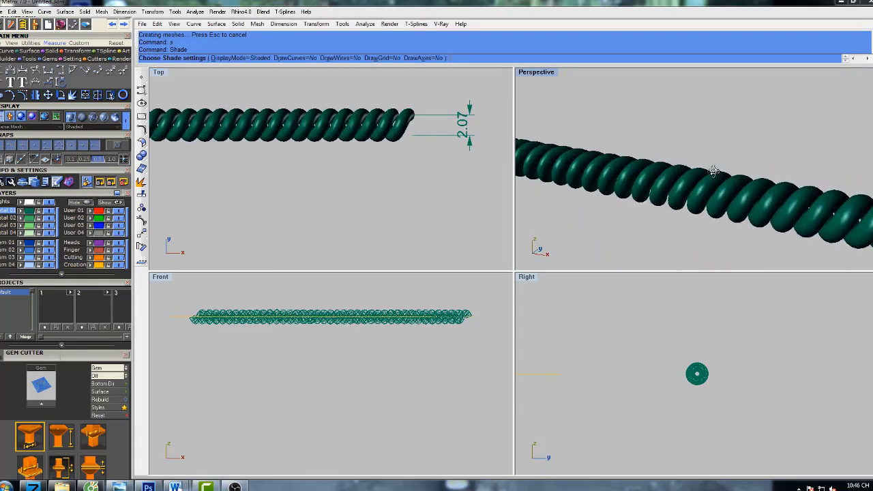
right_click_drag(713, 226, 695, 153)
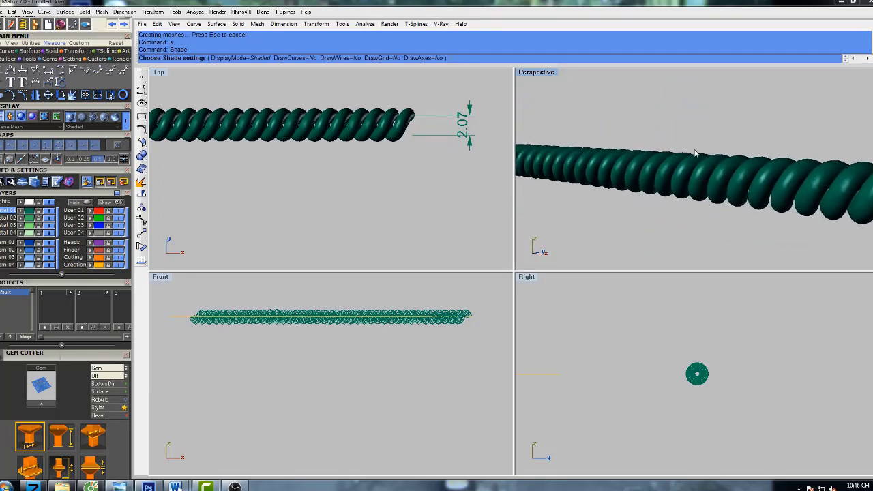
key("Escape")
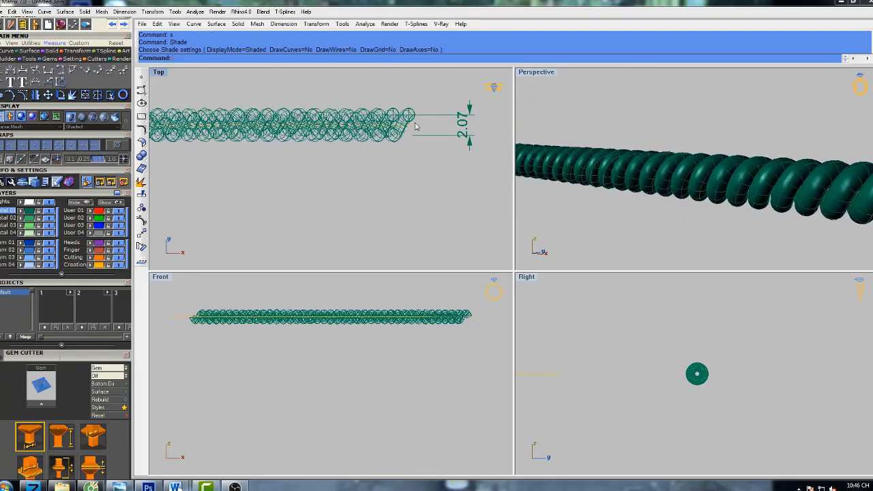
Group the two helical pipes into one rope object and deselect it
right_click_drag(420, 133, 464, 144)
scroll(454, 130, "up", 2)
left_click(444, 124)
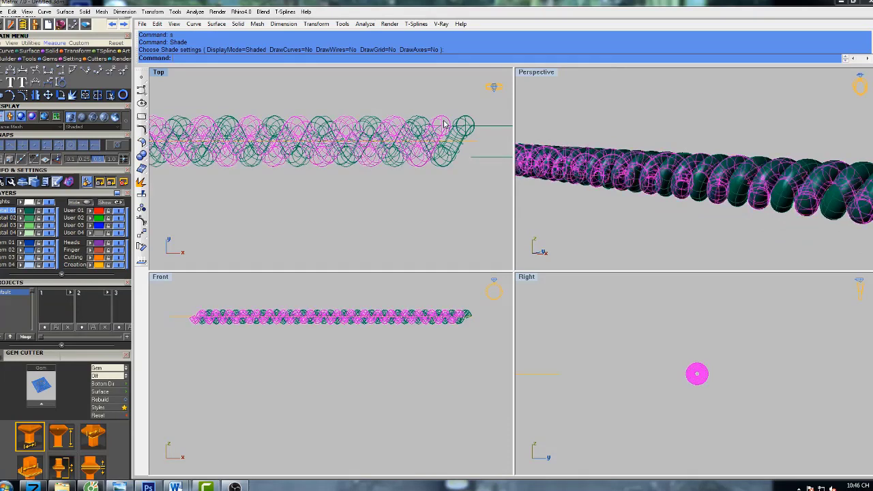
left_click(475, 124, "shift")
scroll(459, 131, "down", 2)
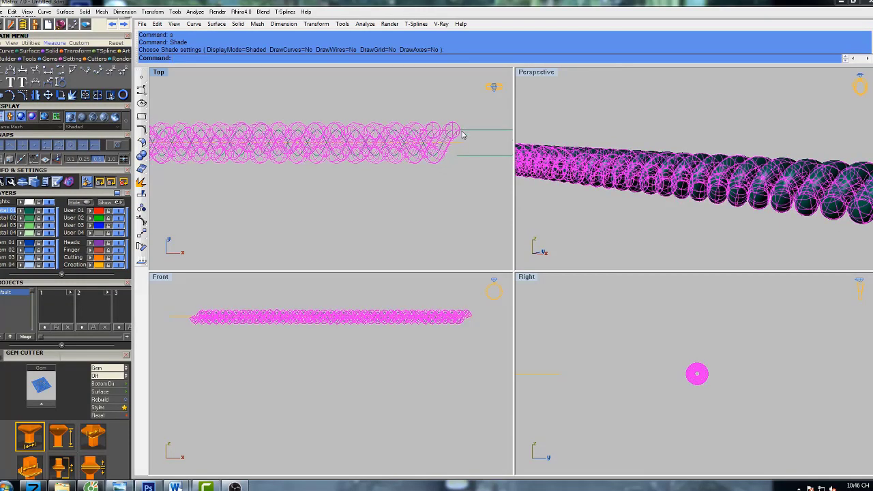
type("r")
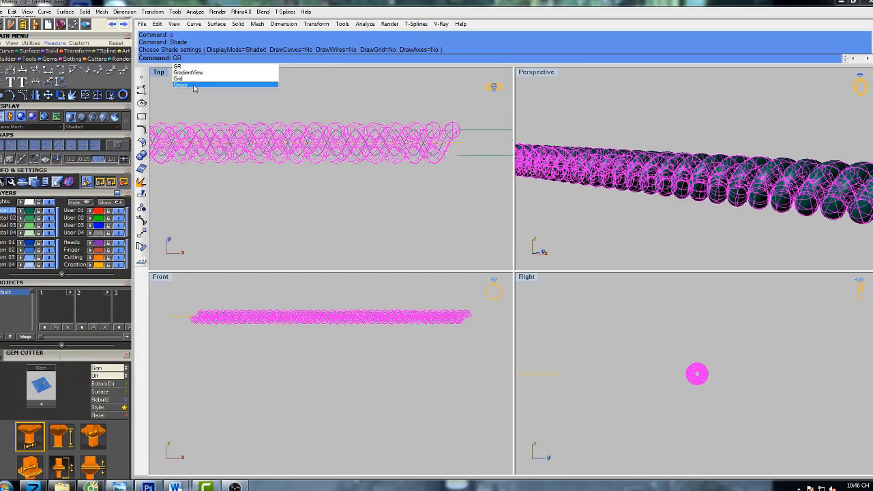
left_click(187, 85)
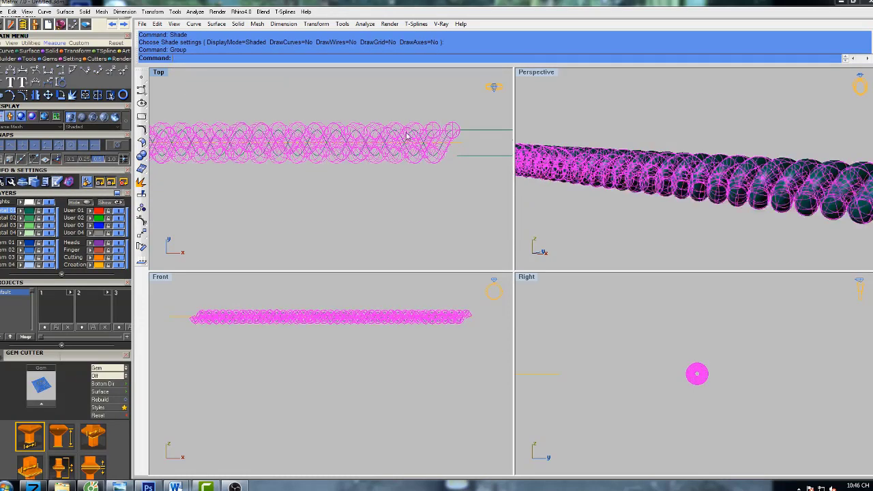
left_click(419, 117)
Delete the aligned dimension beside the end of the twisted pipes
scroll(423, 136, "down", 4)
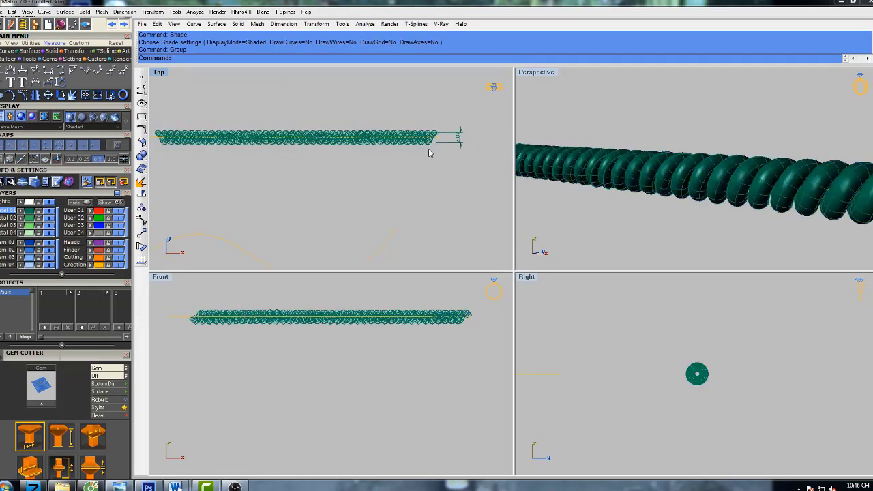
scroll(427, 146, "up", 4)
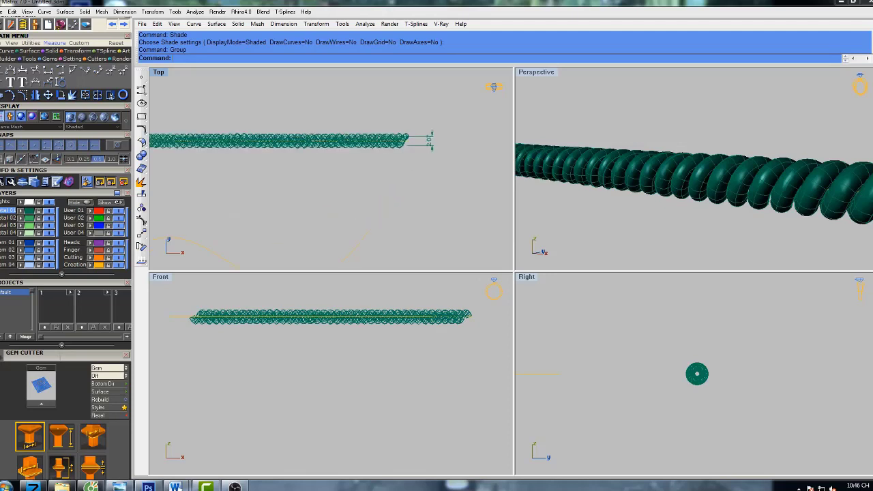
left_click(430, 140)
scroll(424, 150, "up", 1)
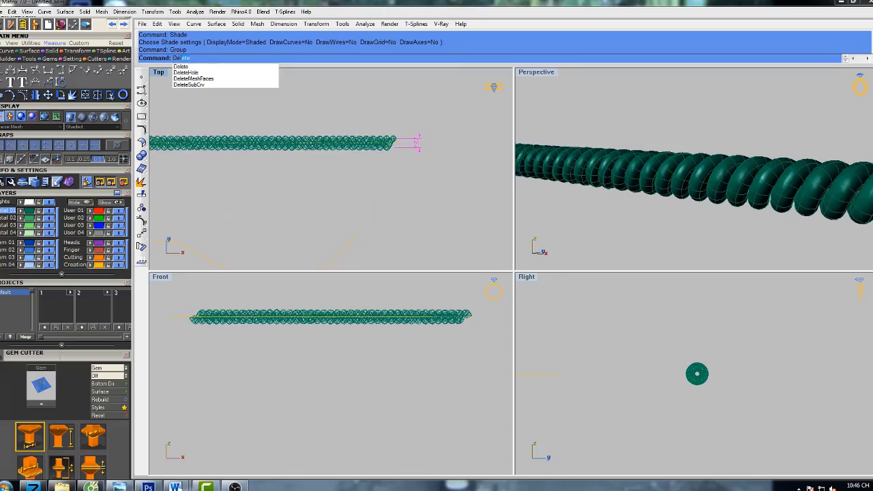
key("Return")
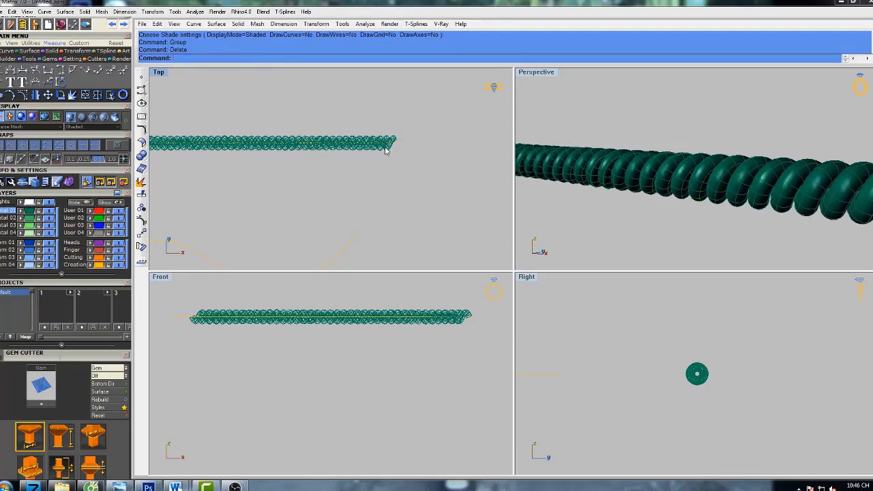
Start Flow Along Curve with stretching for the grouped rope and pick the straight axis line near its right end as base curve
scroll(389, 150, "up", 3)
scroll(392, 150, "up", 1)
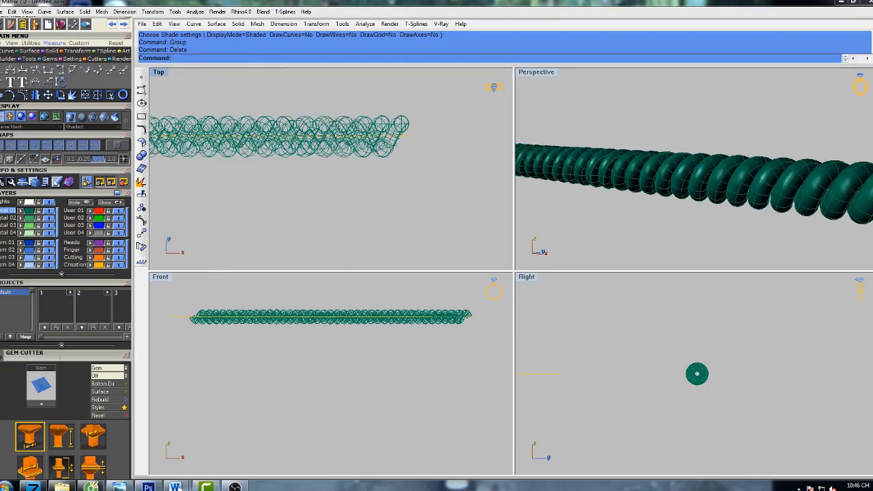
left_click(403, 126)
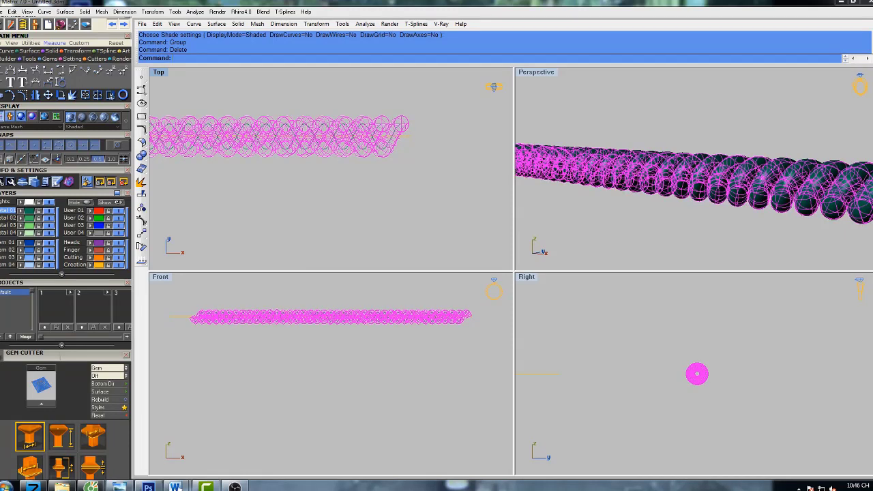
left_click(78, 55)
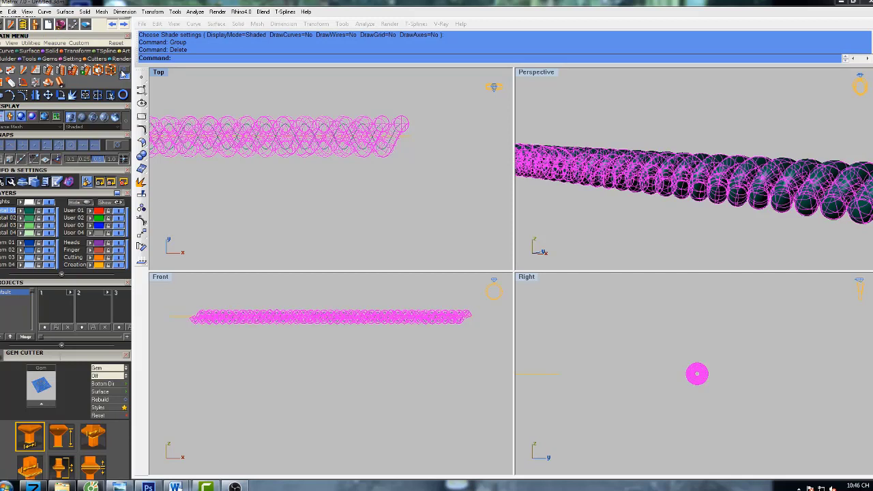
left_click(24, 72)
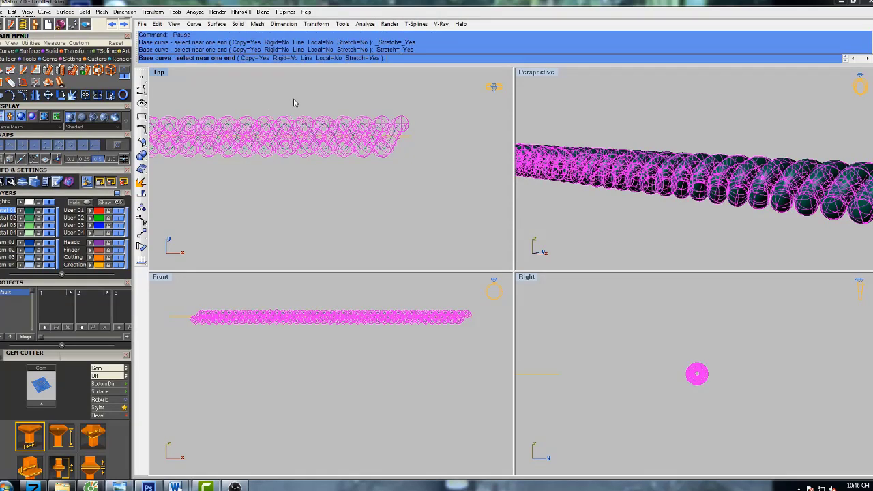
right_click_drag(403, 137, 405, 126)
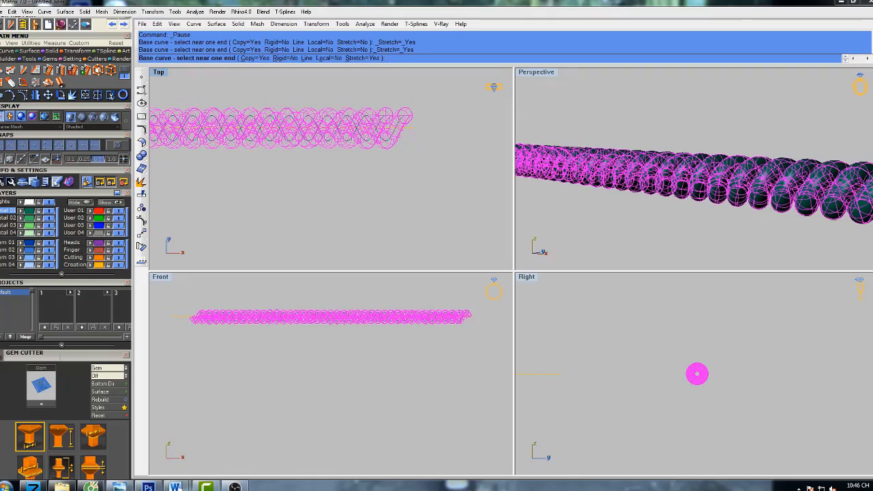
scroll(413, 130, "up", 5)
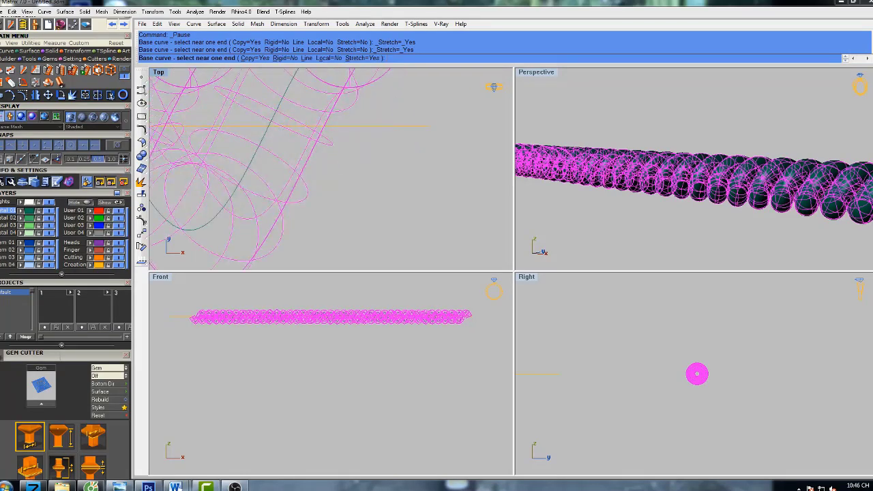
left_click(409, 129)
Pick the wavy curve near its matching right end as target to flow a copy of the rope along it
scroll(413, 133, "down", 4)
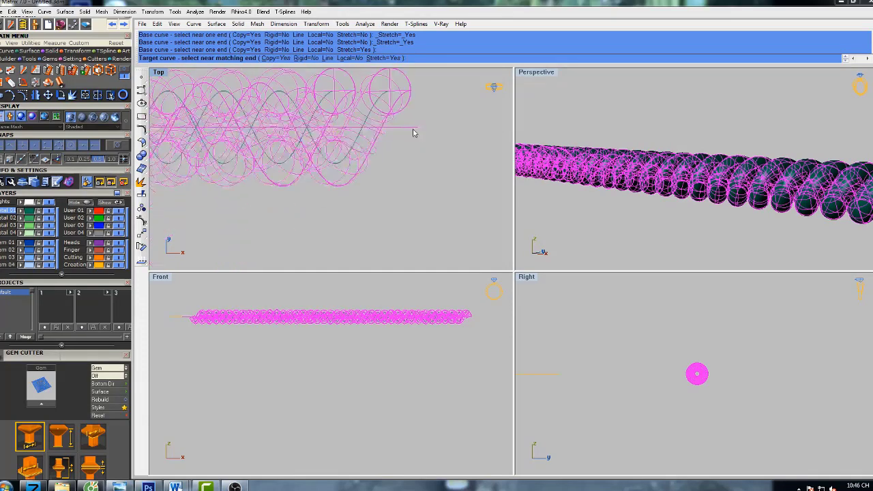
scroll(413, 132, "down", 2)
scroll(414, 203, "down", 3)
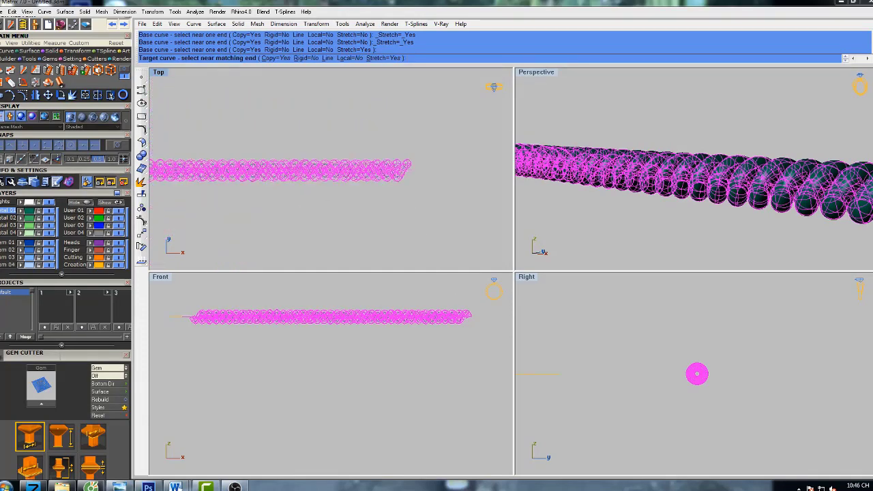
right_click_drag(426, 230, 431, 157)
scroll(431, 158, "down", 2)
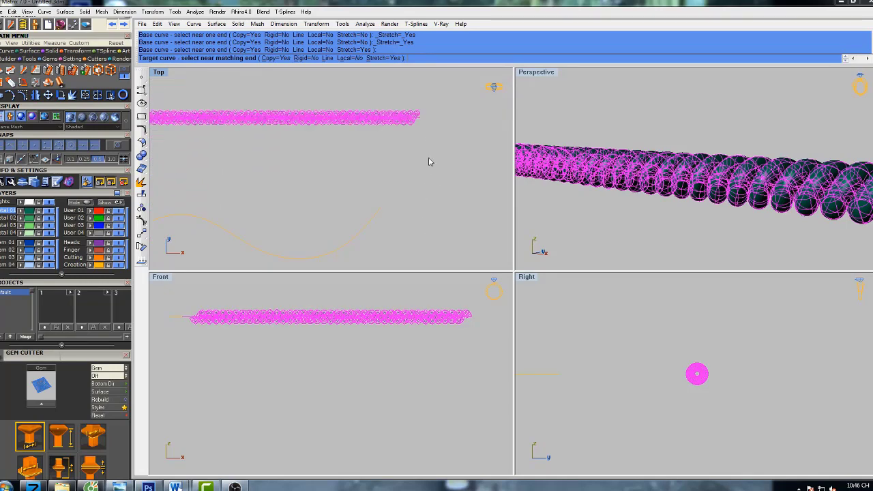
scroll(376, 220, "up", 3)
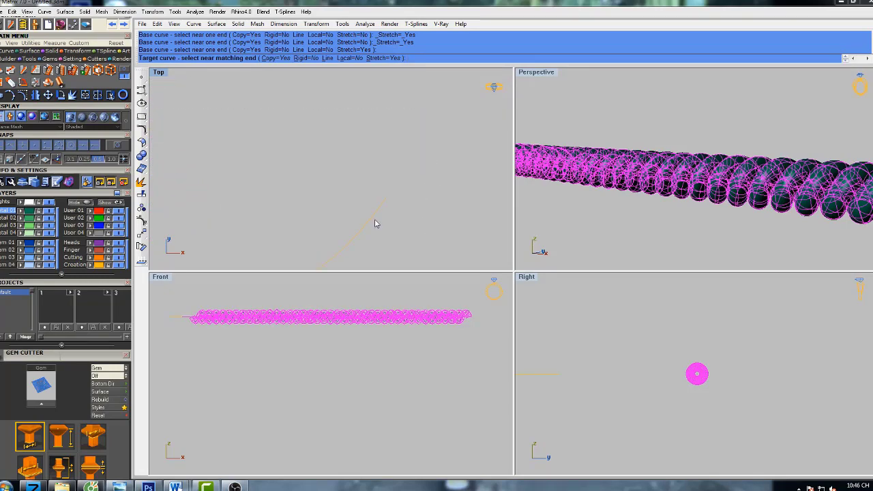
scroll(387, 208, "down", 4)
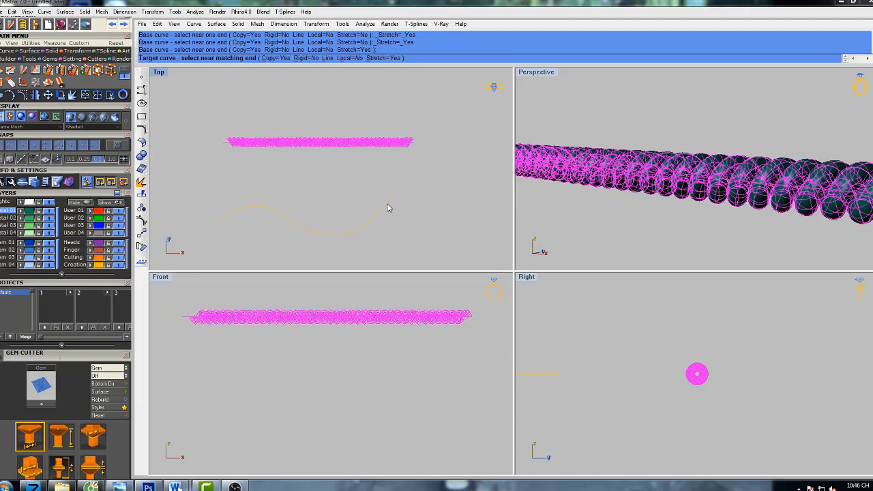
left_click(385, 206)
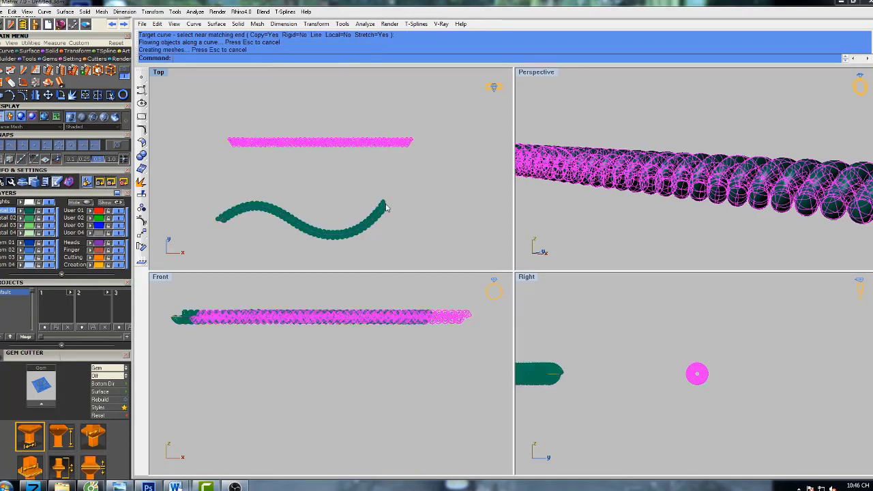
Delete the original straight rope together with its helix curves and axis line
left_click_drag(381, 120, 346, 150)
right_click_drag(369, 178, 358, 168)
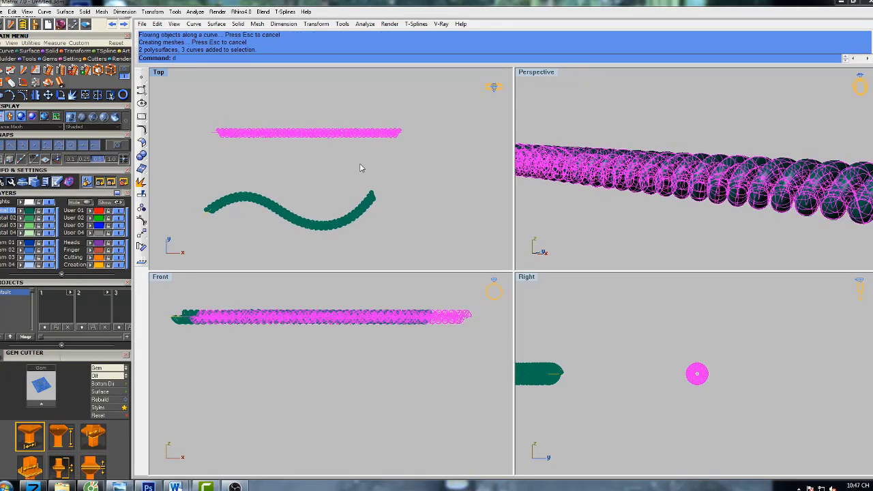
type("elete")
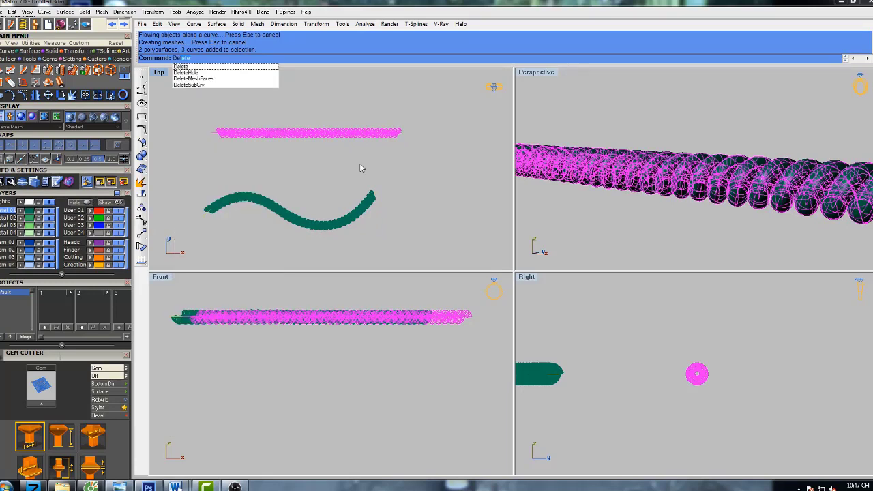
key("Return")
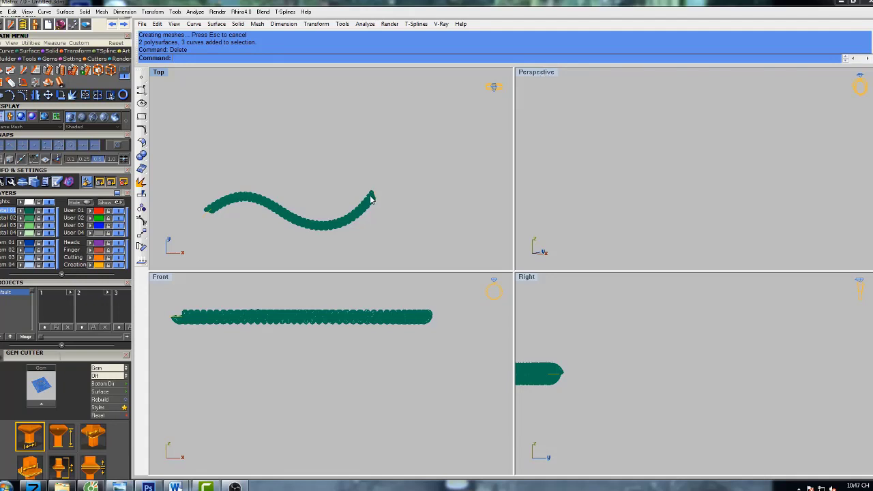
Preview the wavy rope with Shade, examine it from several angles in the maximized Perspective view and exit the preview
right_click_drag(341, 167, 379, 151)
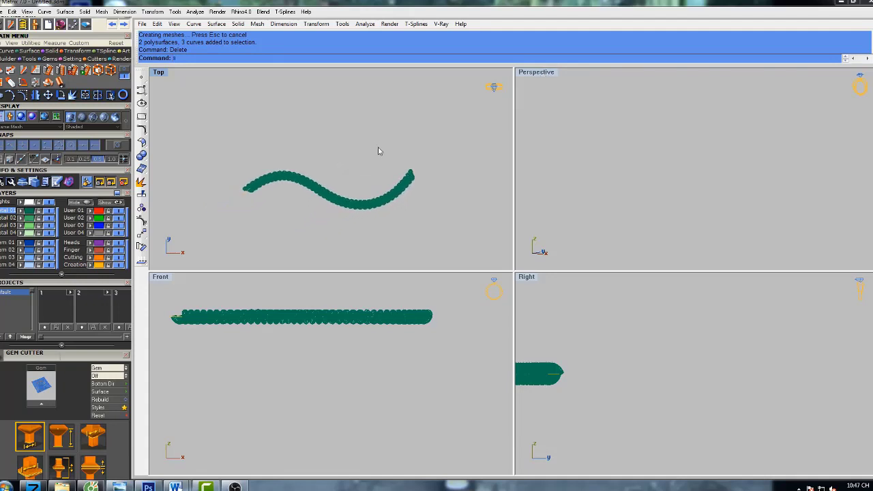
type("s")
key("Return")
right_click_drag(376, 215, 381, 197)
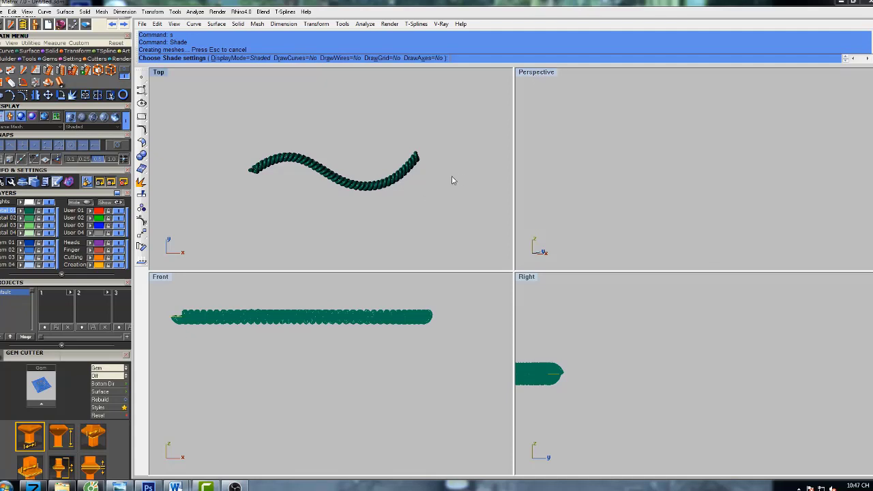
double_click(540, 73)
right_click_drag(550, 184, 536, 197)
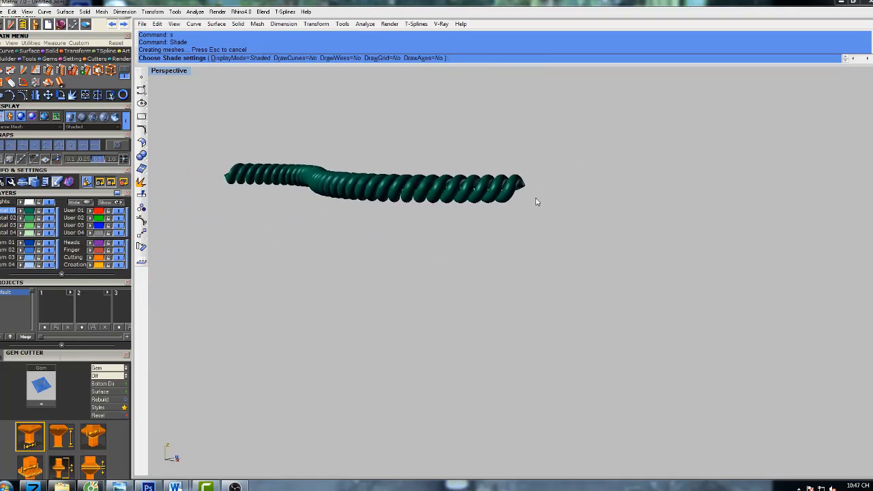
right_click_drag(399, 192, 390, 249)
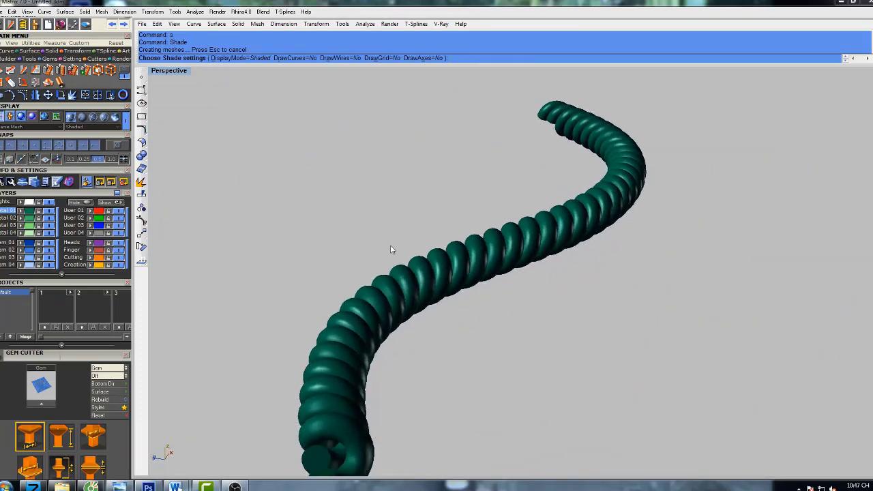
right_click_drag(546, 267, 523, 189)
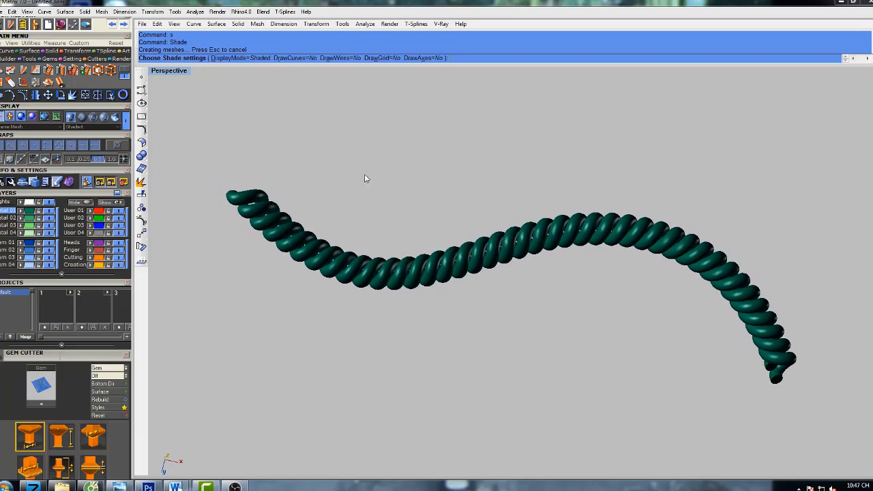
key("Return")
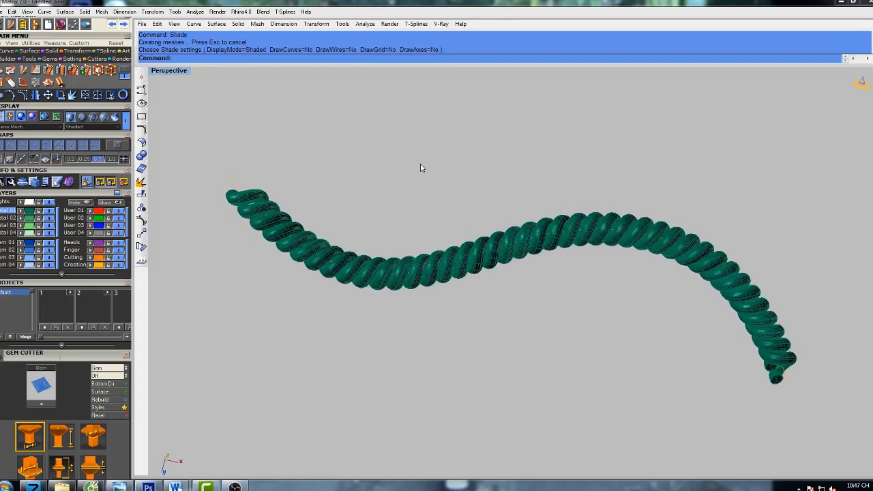
Restore the four-viewport layout with the whole wavy rope visible in the Top view
type("4view")
key("Return")
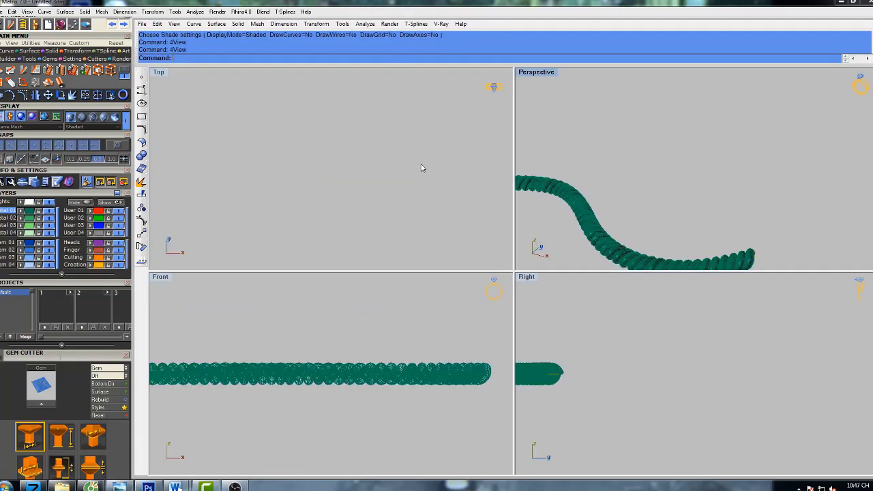
key("Return")
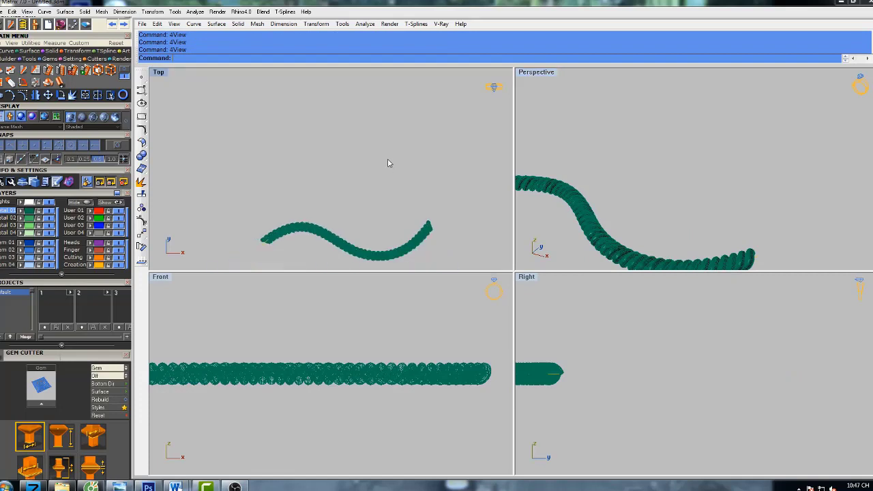
scroll(389, 167, "down", 2)
scroll(379, 197, "up", 3)
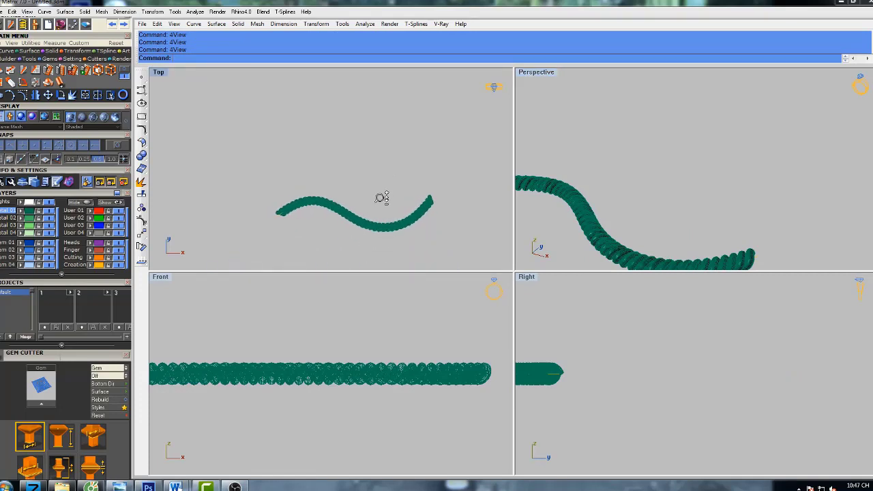
Preview the wavy rope with Shade and inspect it in the Top, Front and Right views
type("s")
key("Return")
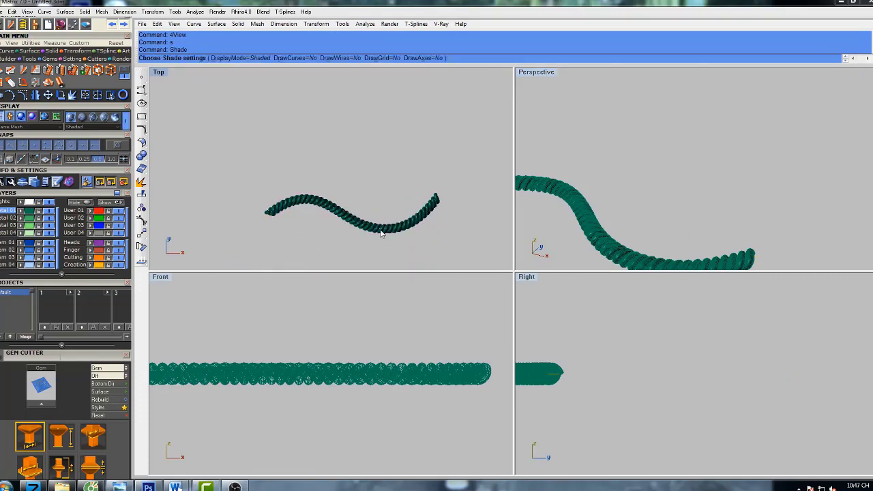
right_click_drag(382, 235, 386, 211)
scroll(385, 197, "up", 1)
scroll(389, 192, "up", 4)
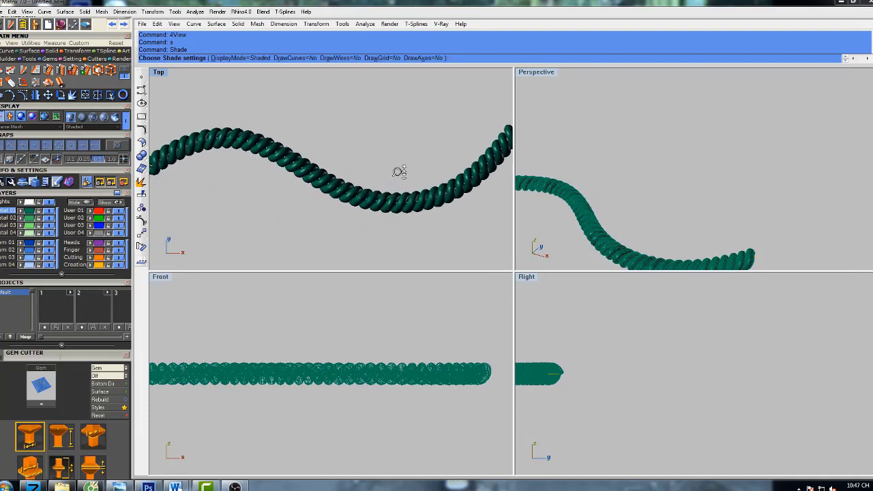
left_click(377, 343)
scroll(382, 325, "up", 3)
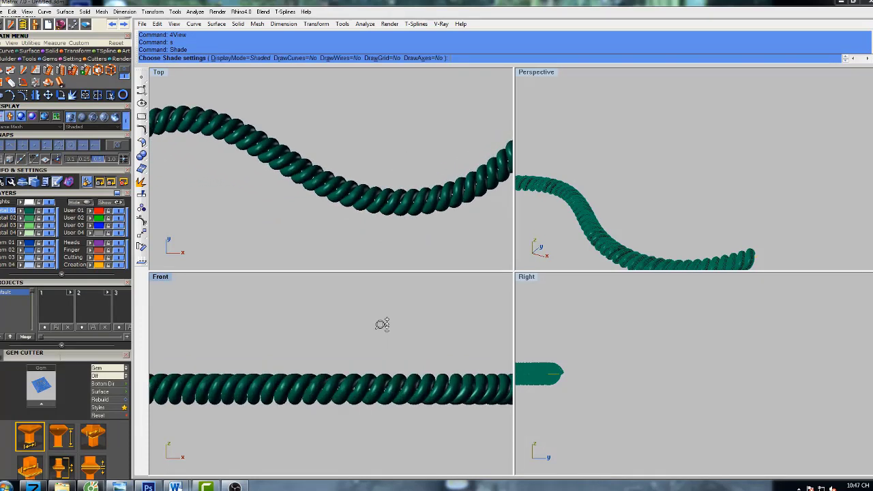
left_click(543, 377)
right_click_drag(543, 377, 685, 358)
scroll(675, 356, "up", 4)
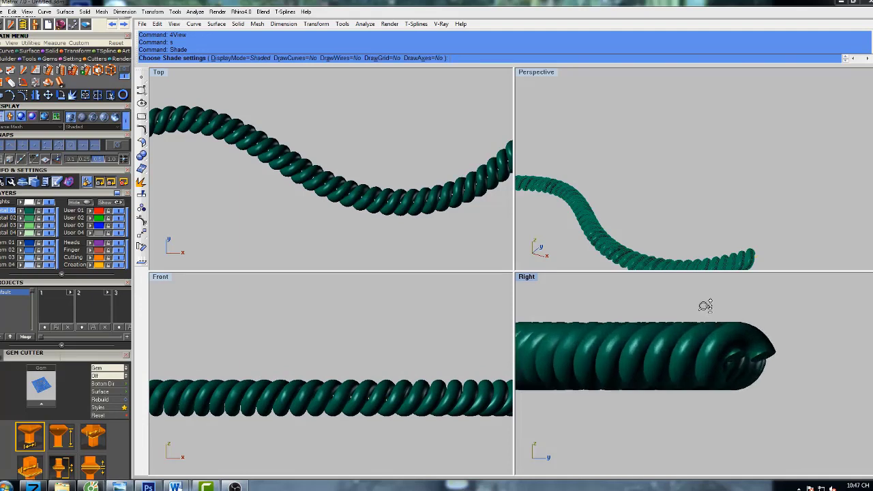
right_click_drag(611, 349, 678, 370)
scroll(457, 402, "up", 6)
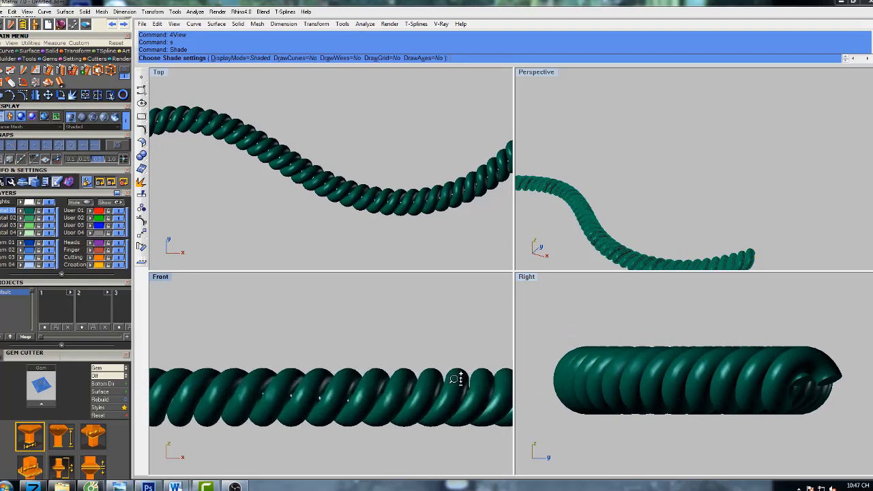
Examine how the shaded strands twist together up close in the Front, Top and Perspective views
right_click_drag(419, 399, 425, 365)
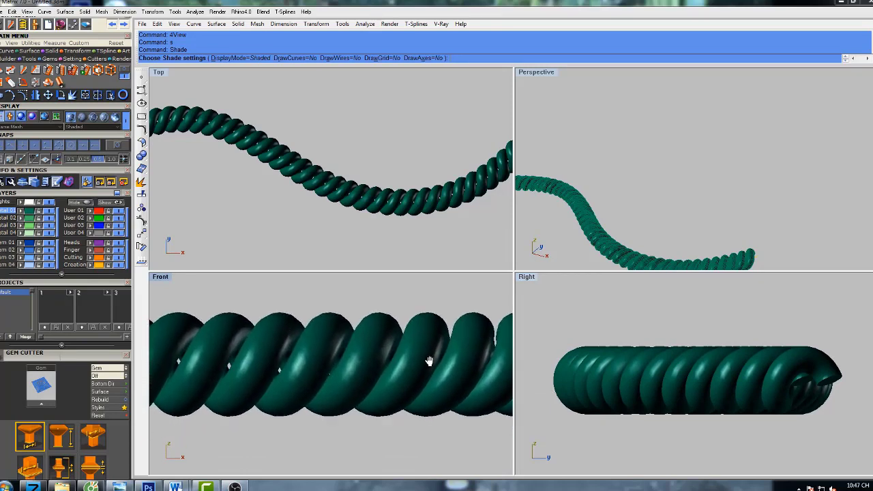
scroll(395, 215, "up", 2)
scroll(395, 215, "up", 4)
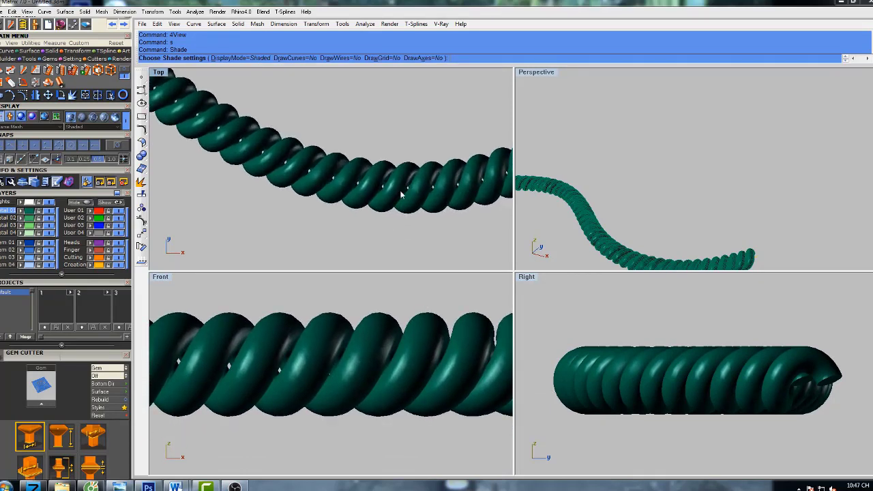
right_click_drag(580, 211, 720, 179)
scroll(628, 210, "up", 3)
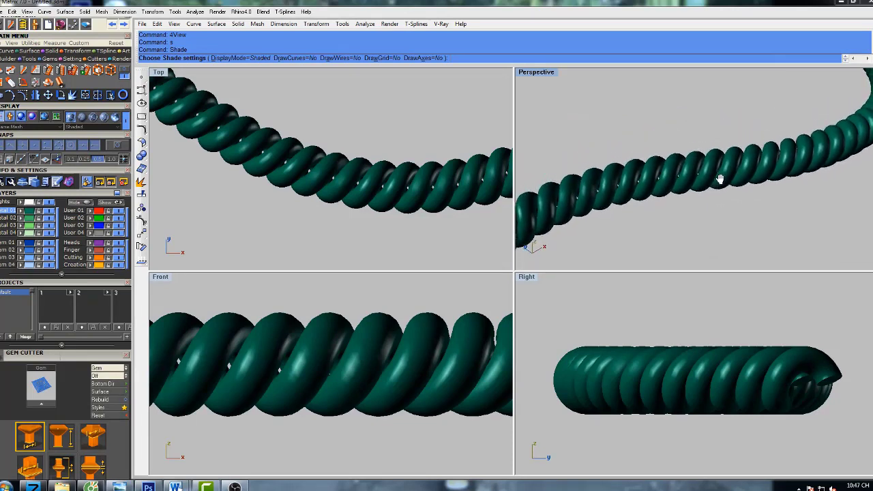